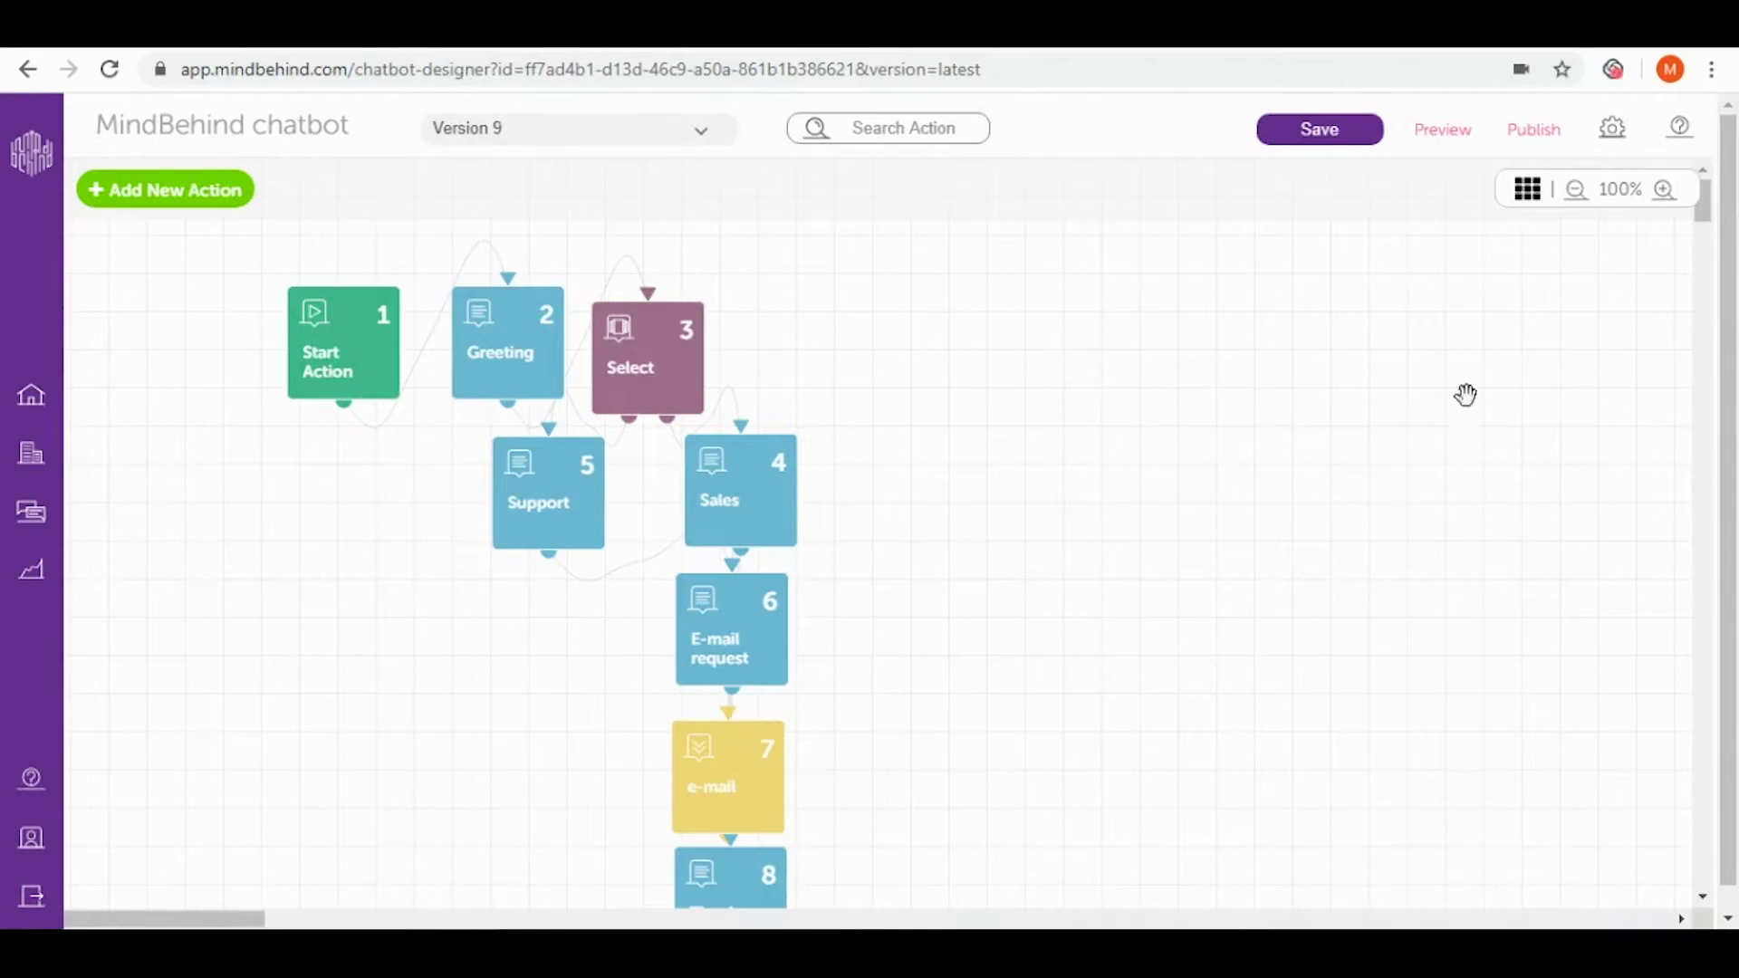
# Open the chatbot's publishing options and show the Channels tab with Freshchat listed
pyautogui.click(1535, 149)
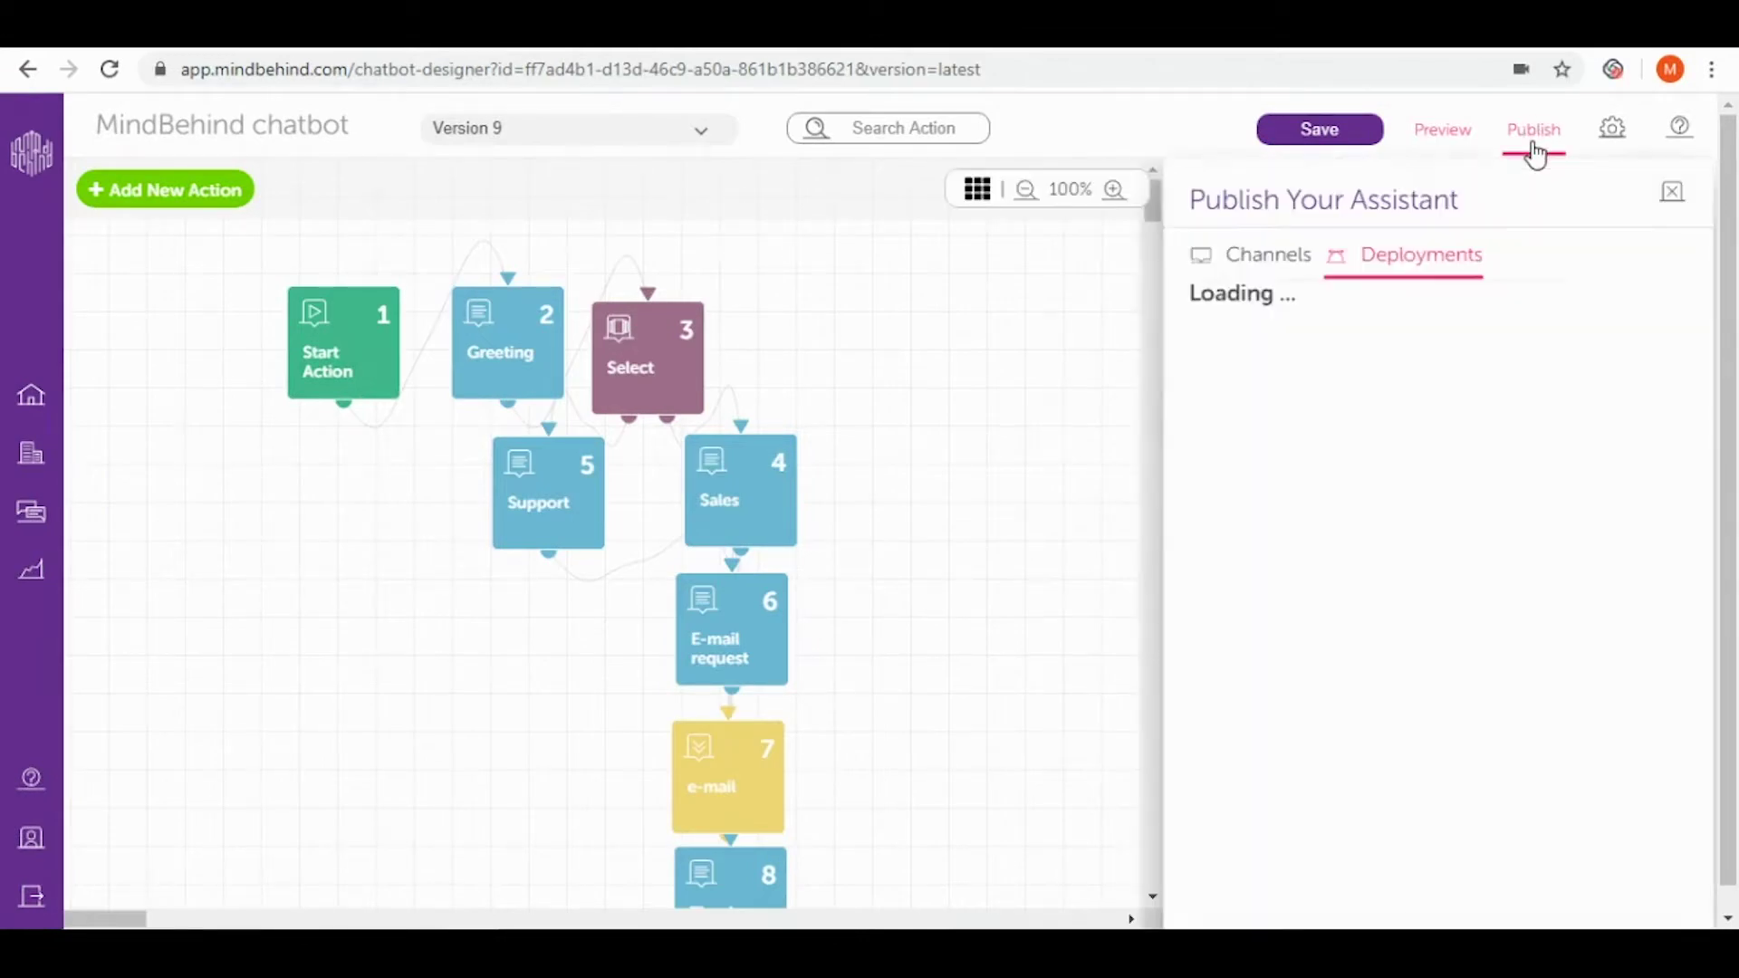
pyautogui.click(1262, 283)
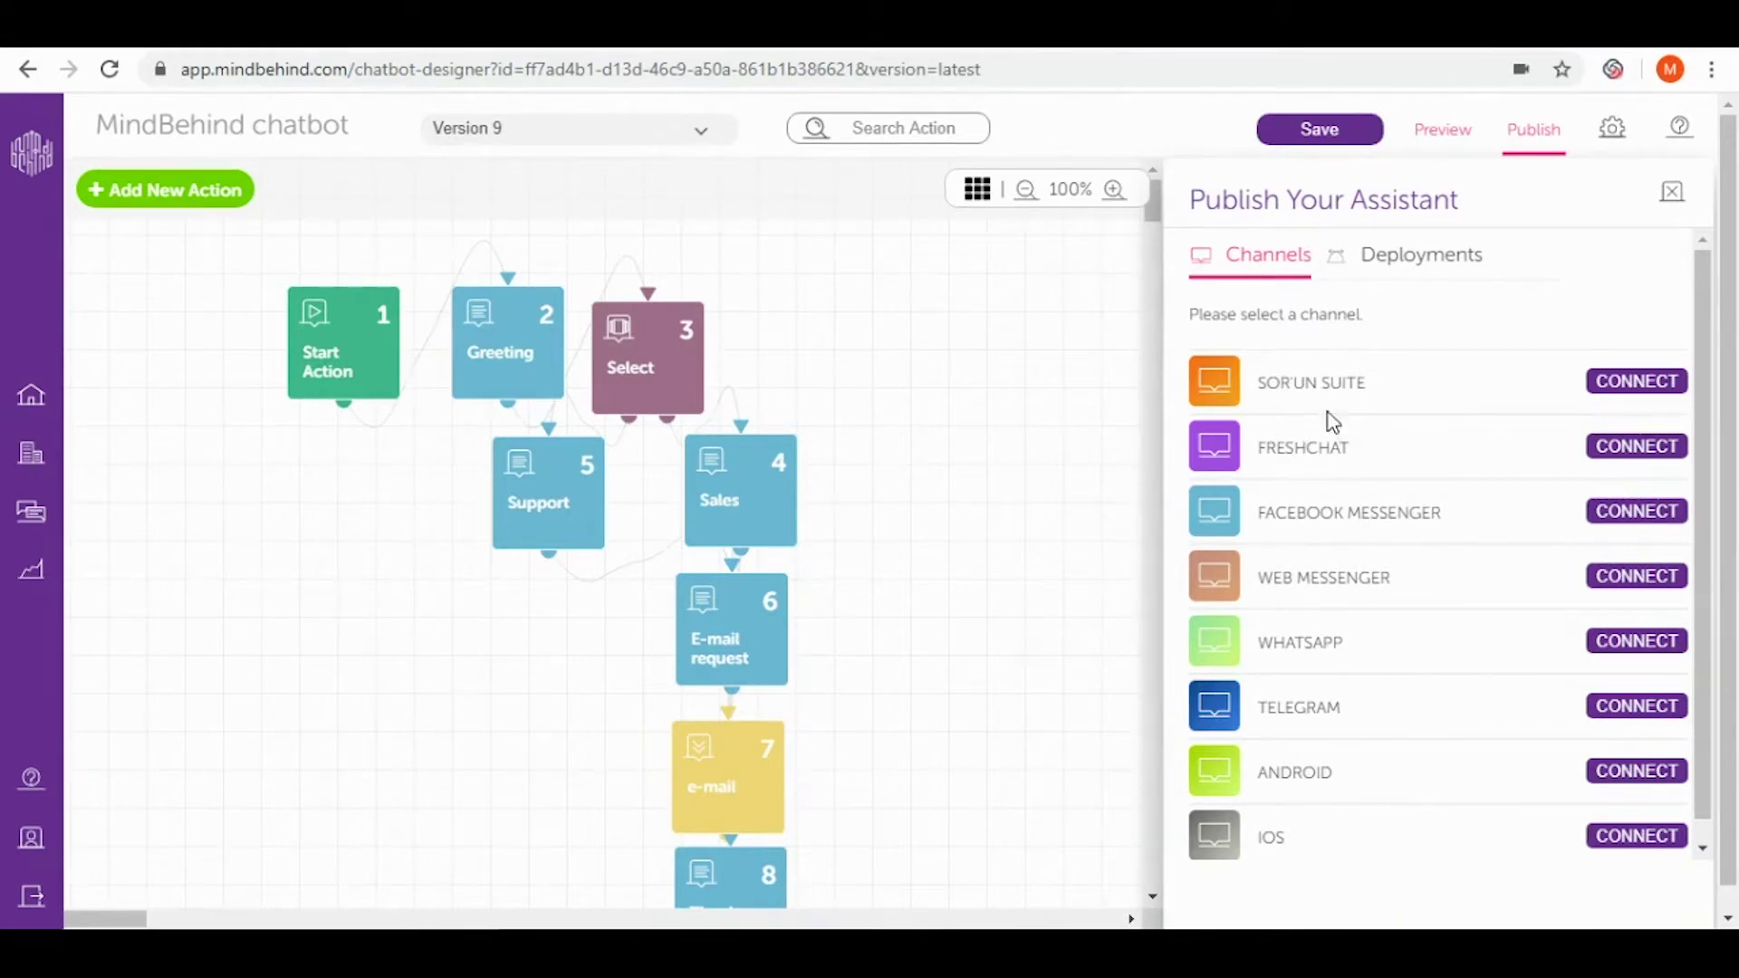
# Start a Freshchat connection and name it 'Mindo Helpdesk'
pyautogui.click(1649, 448)
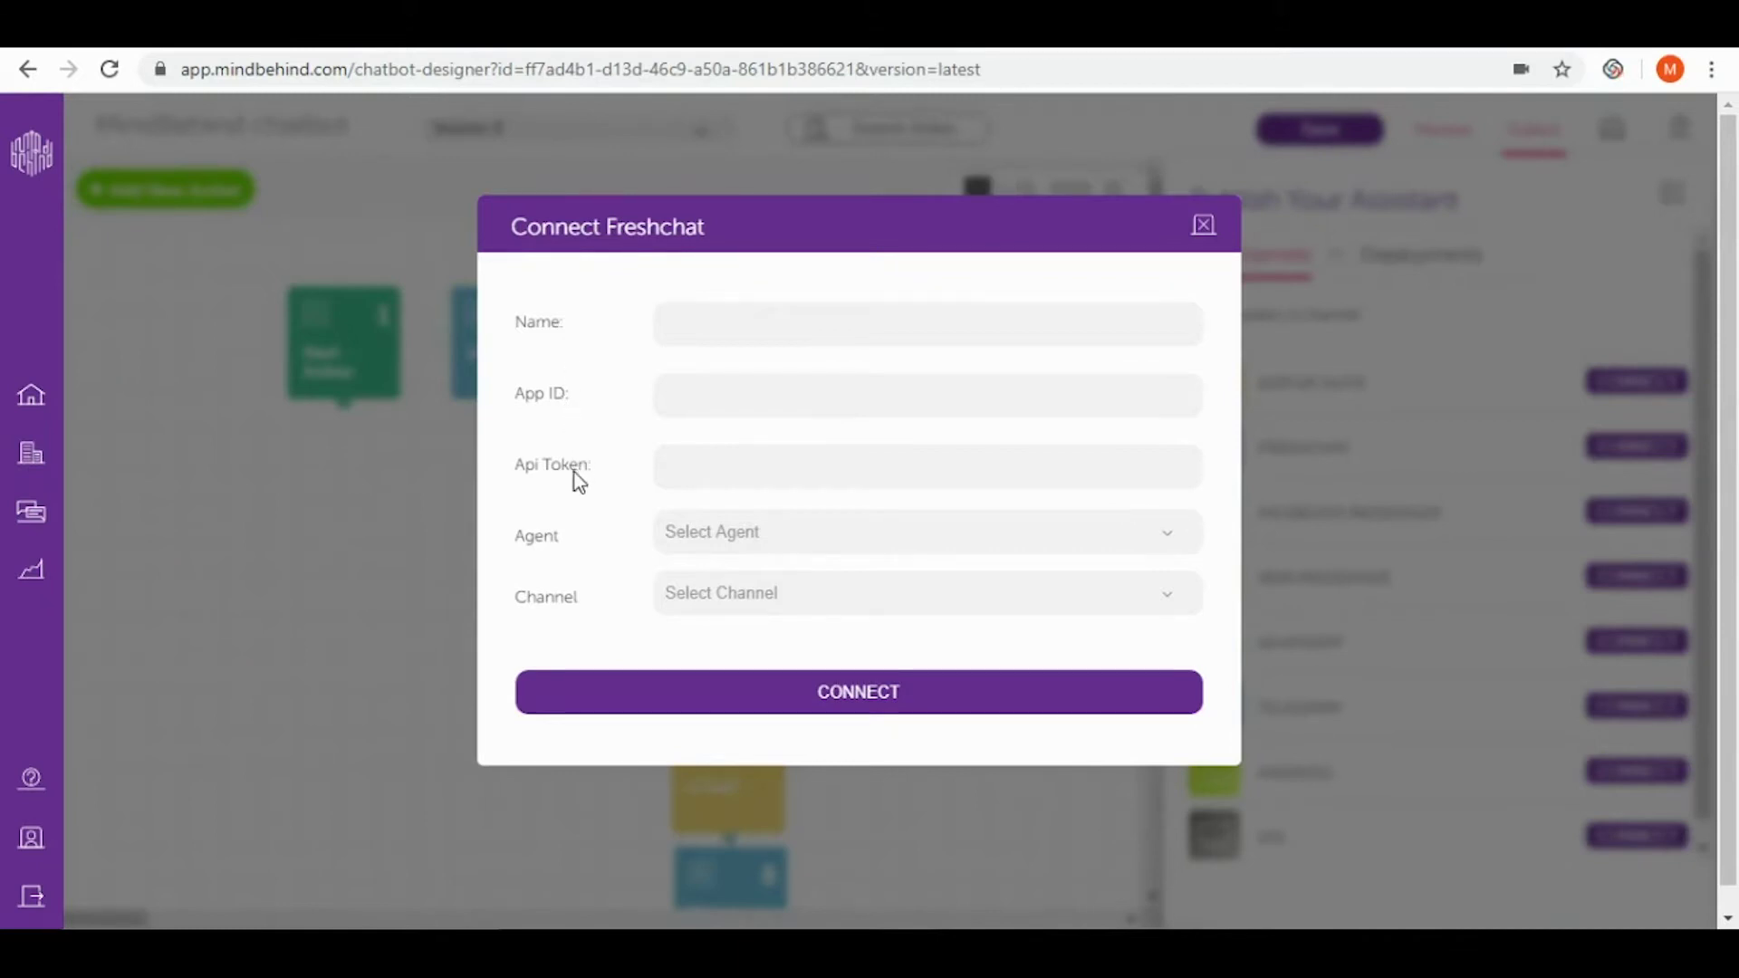
pyautogui.click(689, 324)
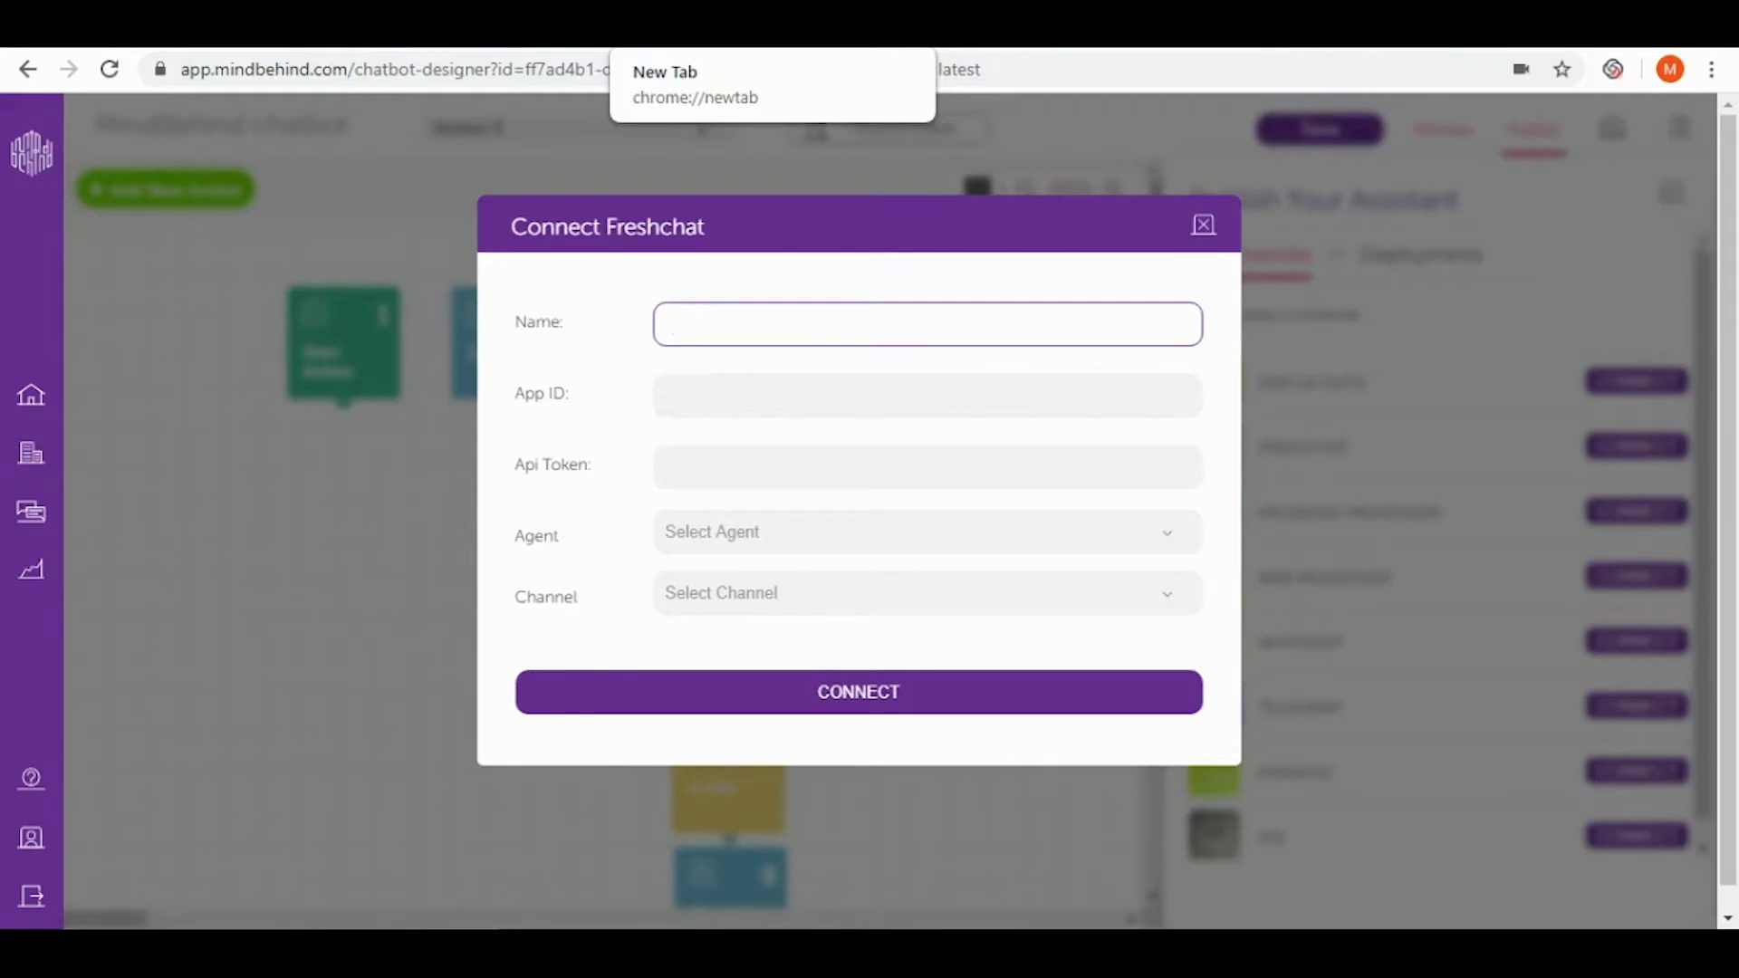
pyautogui.write('Mid')
pyautogui.press('BackSpace')
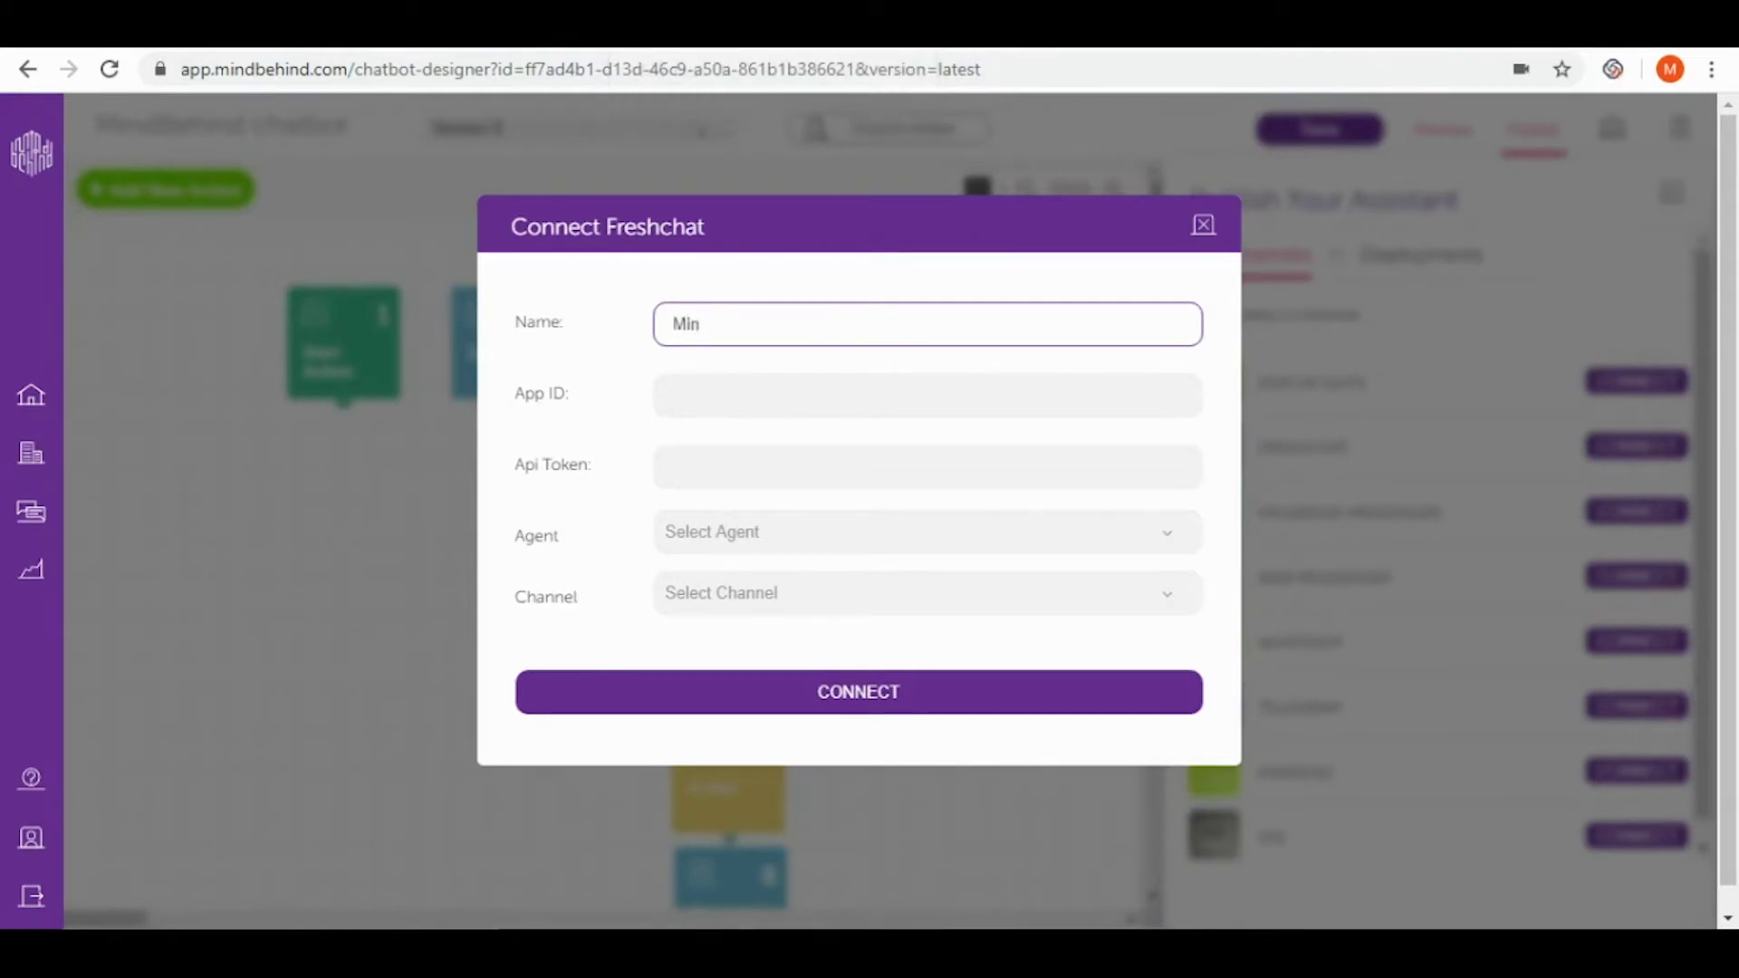
pyautogui.write('ndo Helpdesk')
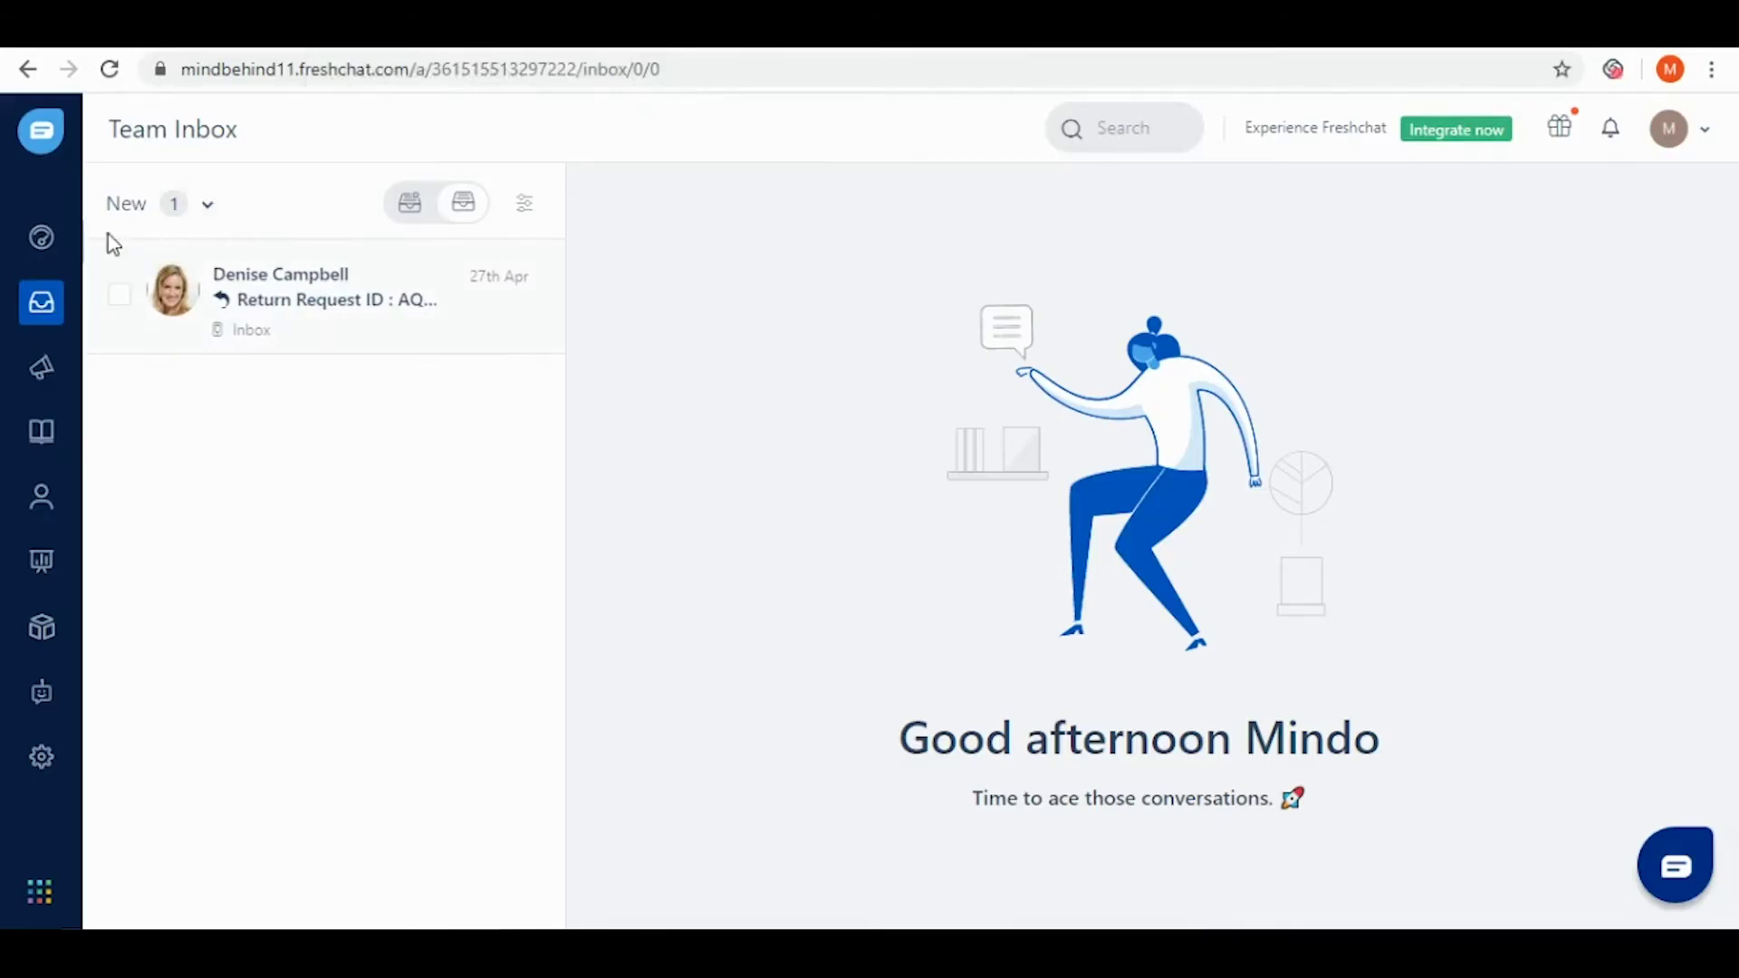
# Copy the App ID from Freshchat's Account Settings > Integration Settings page
pyautogui.click(41, 766)
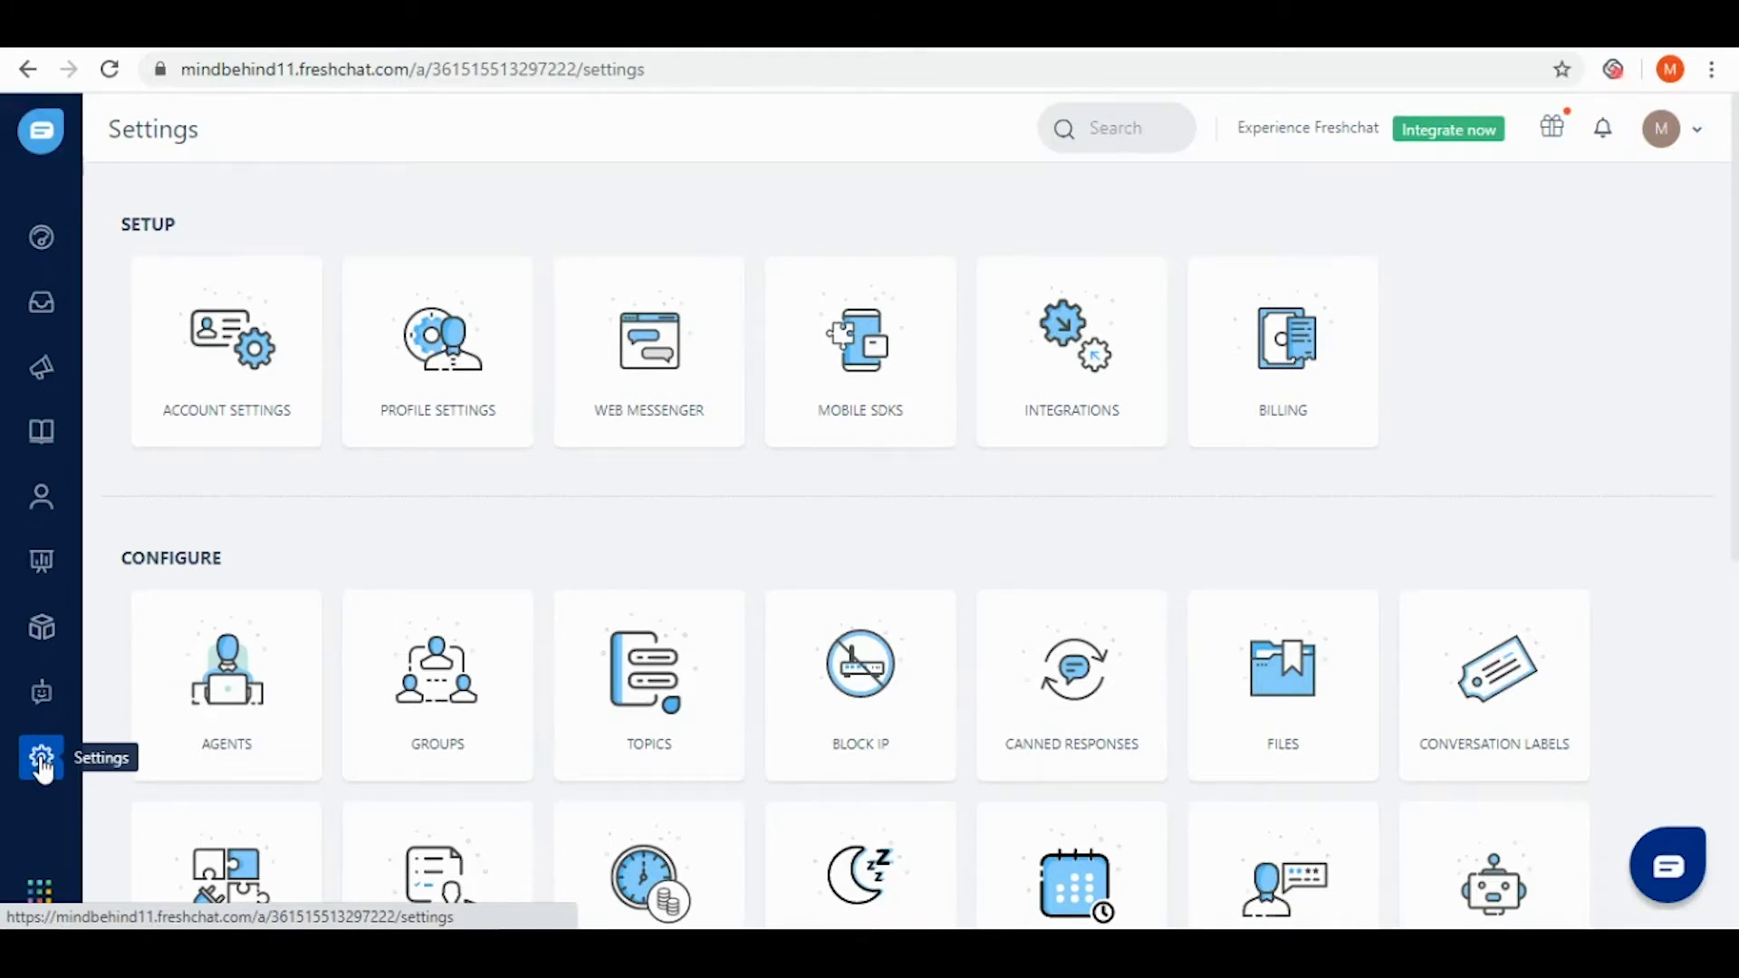
pyautogui.click(283, 440)
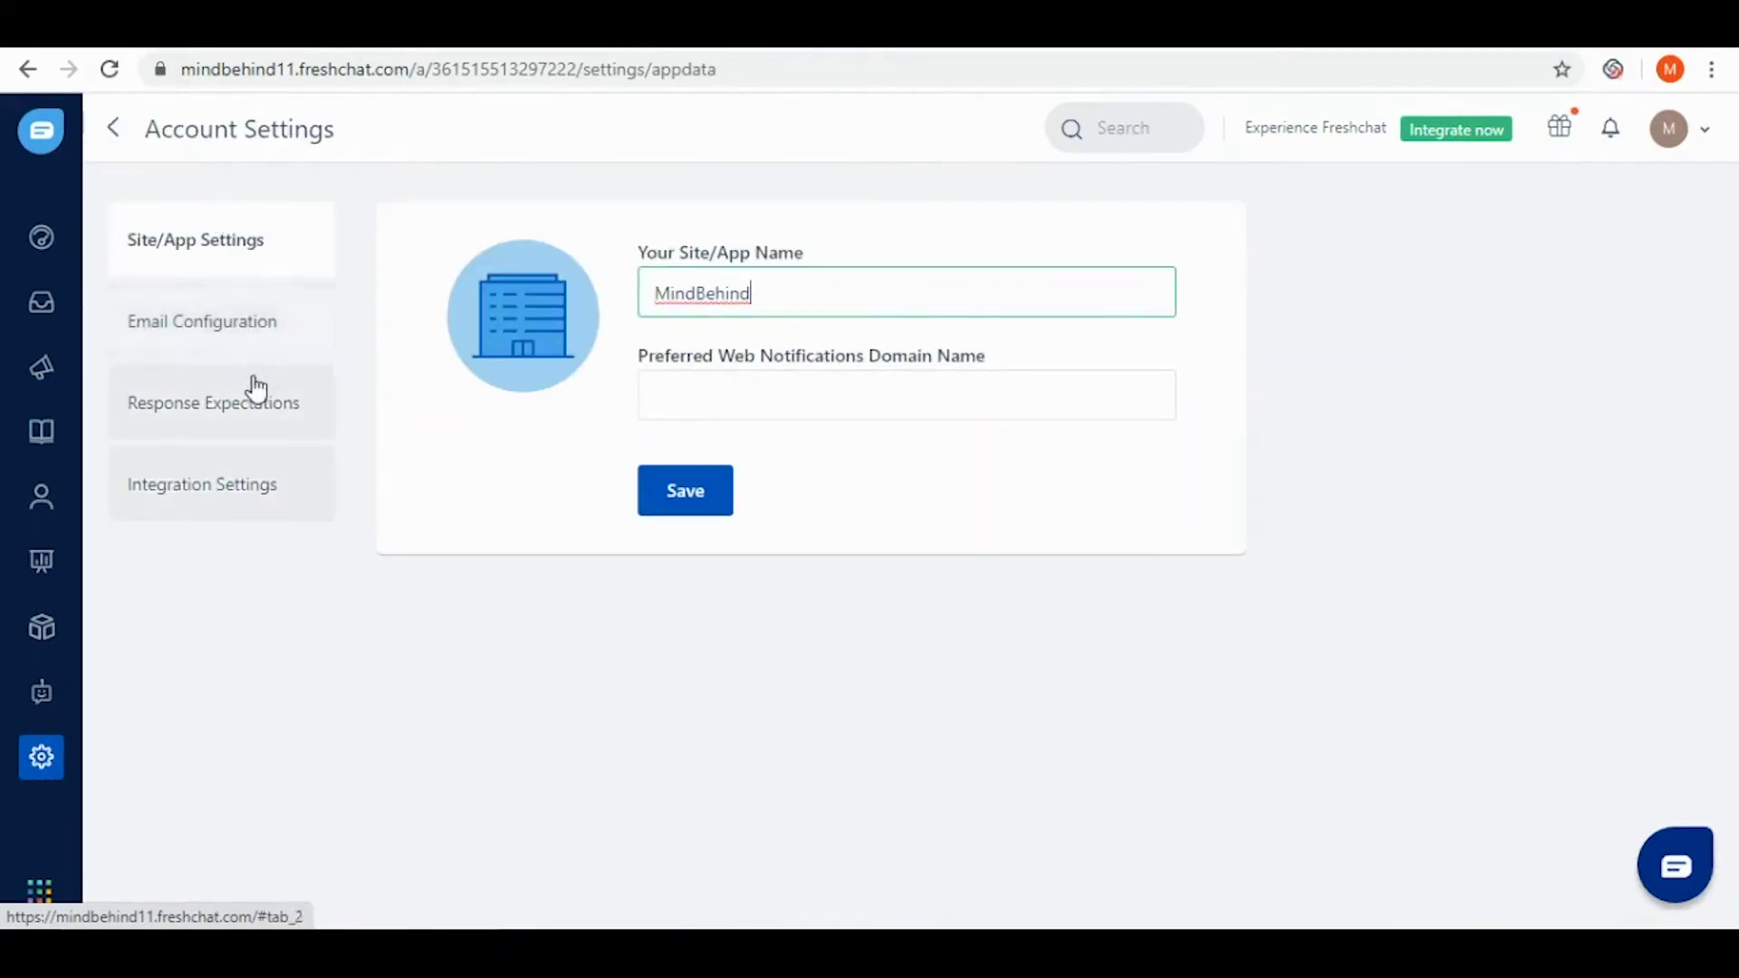
pyautogui.click(275, 515)
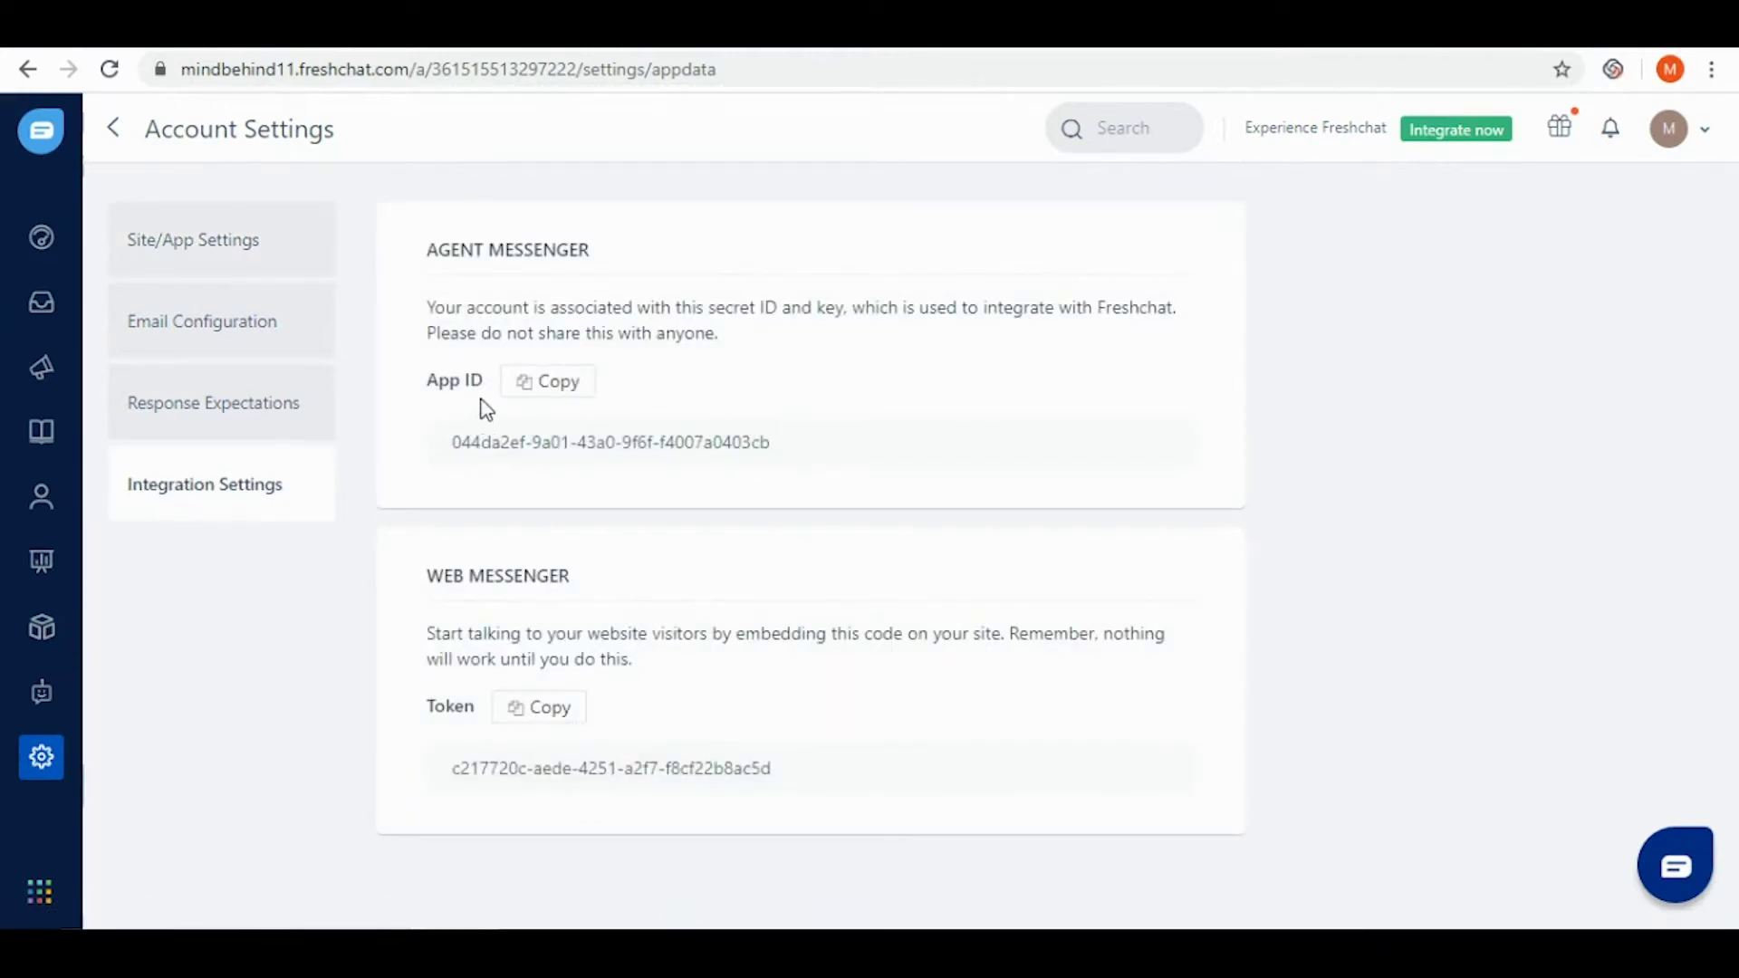
pyautogui.click(544, 385)
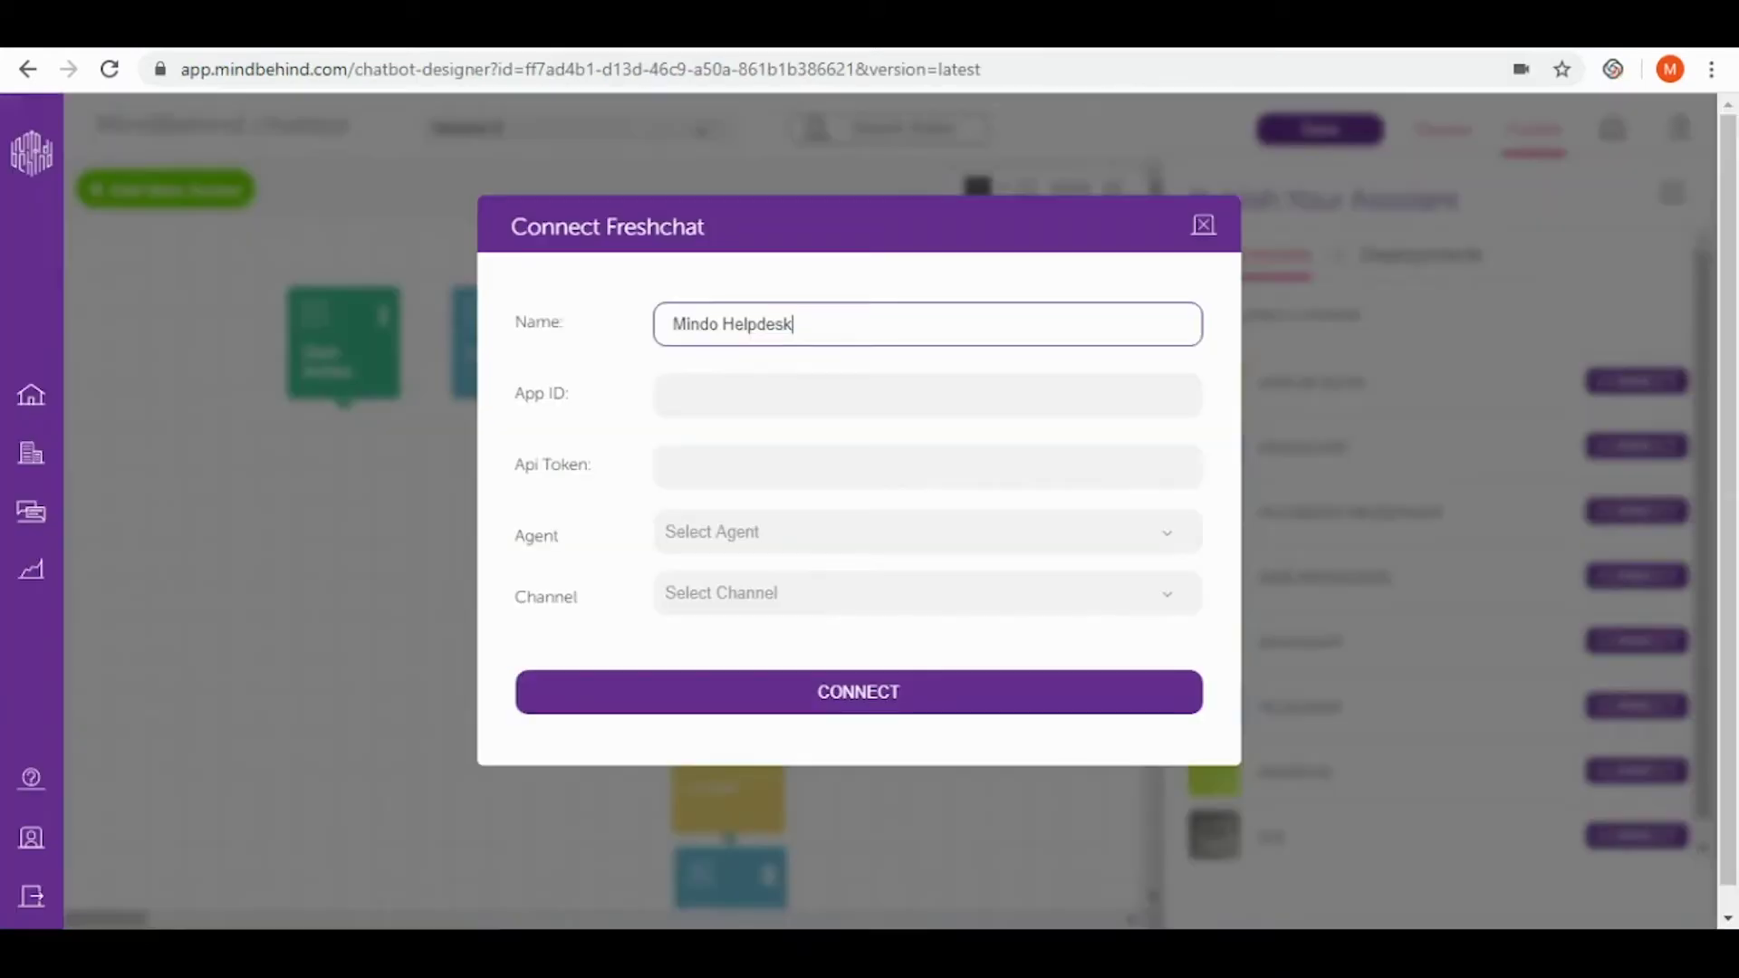
# Paste the copied App ID into MindBehind's Connect Freshchat form, then return to Freshchat
pyautogui.hotkey('ctrl', 'Tab')
pyautogui.click(805, 395)
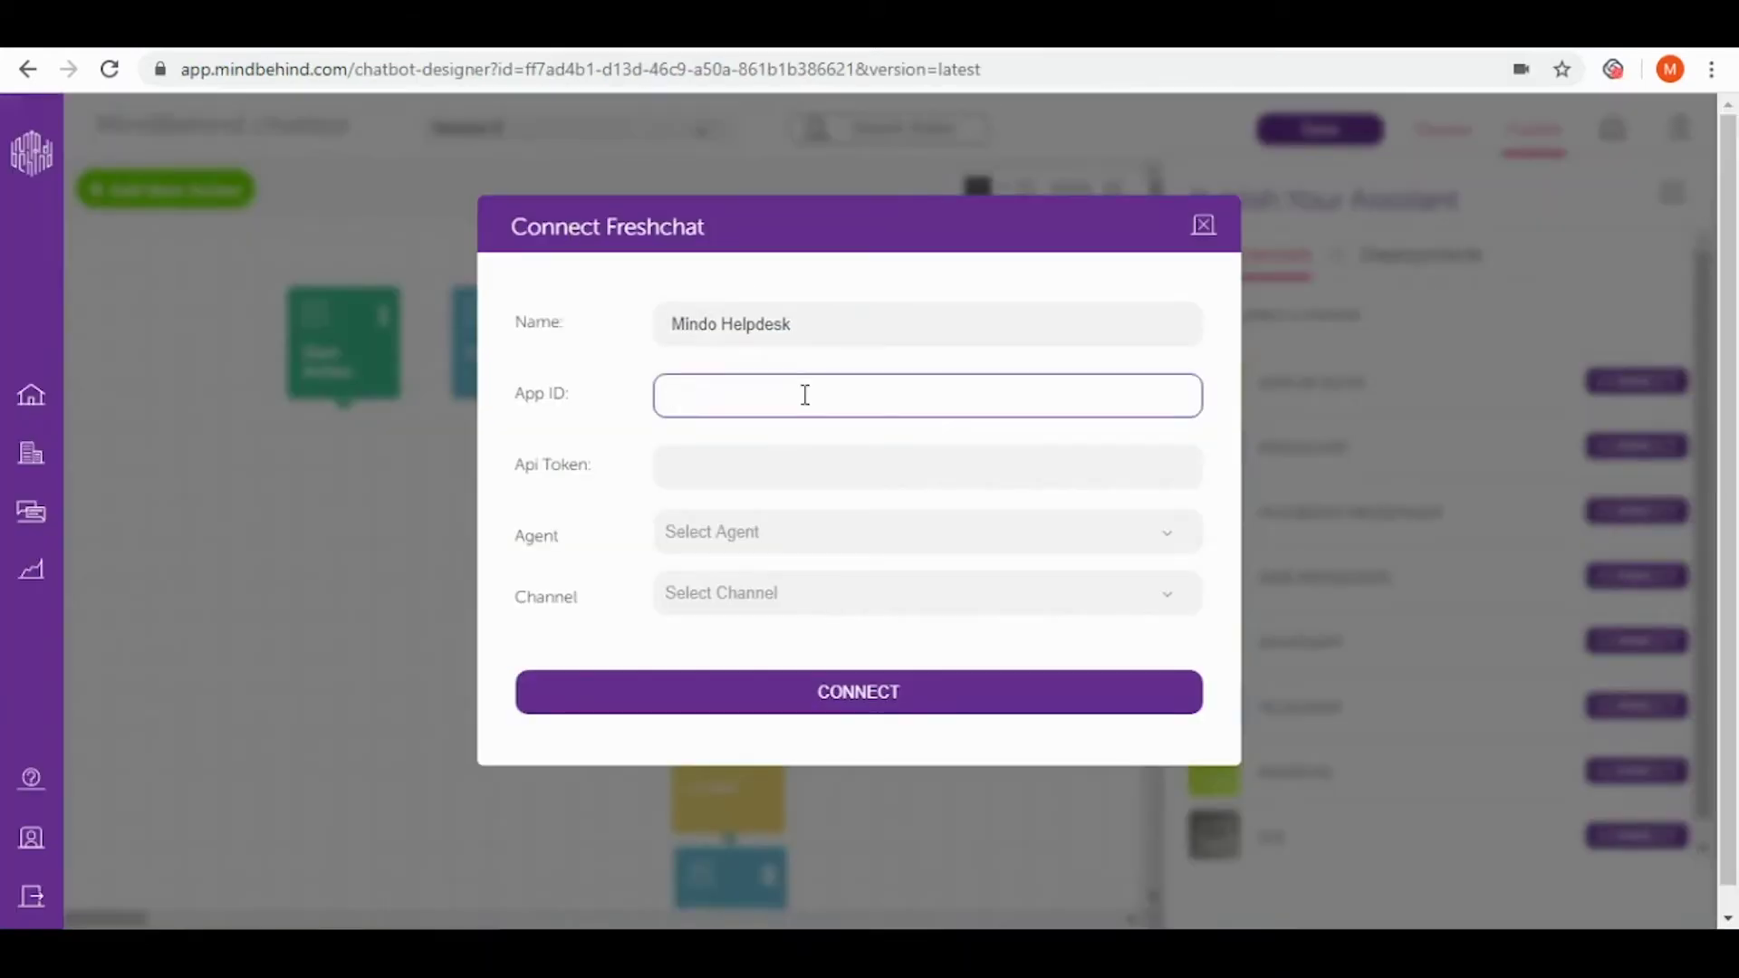
pyautogui.hotkey('ctrl', 'v')
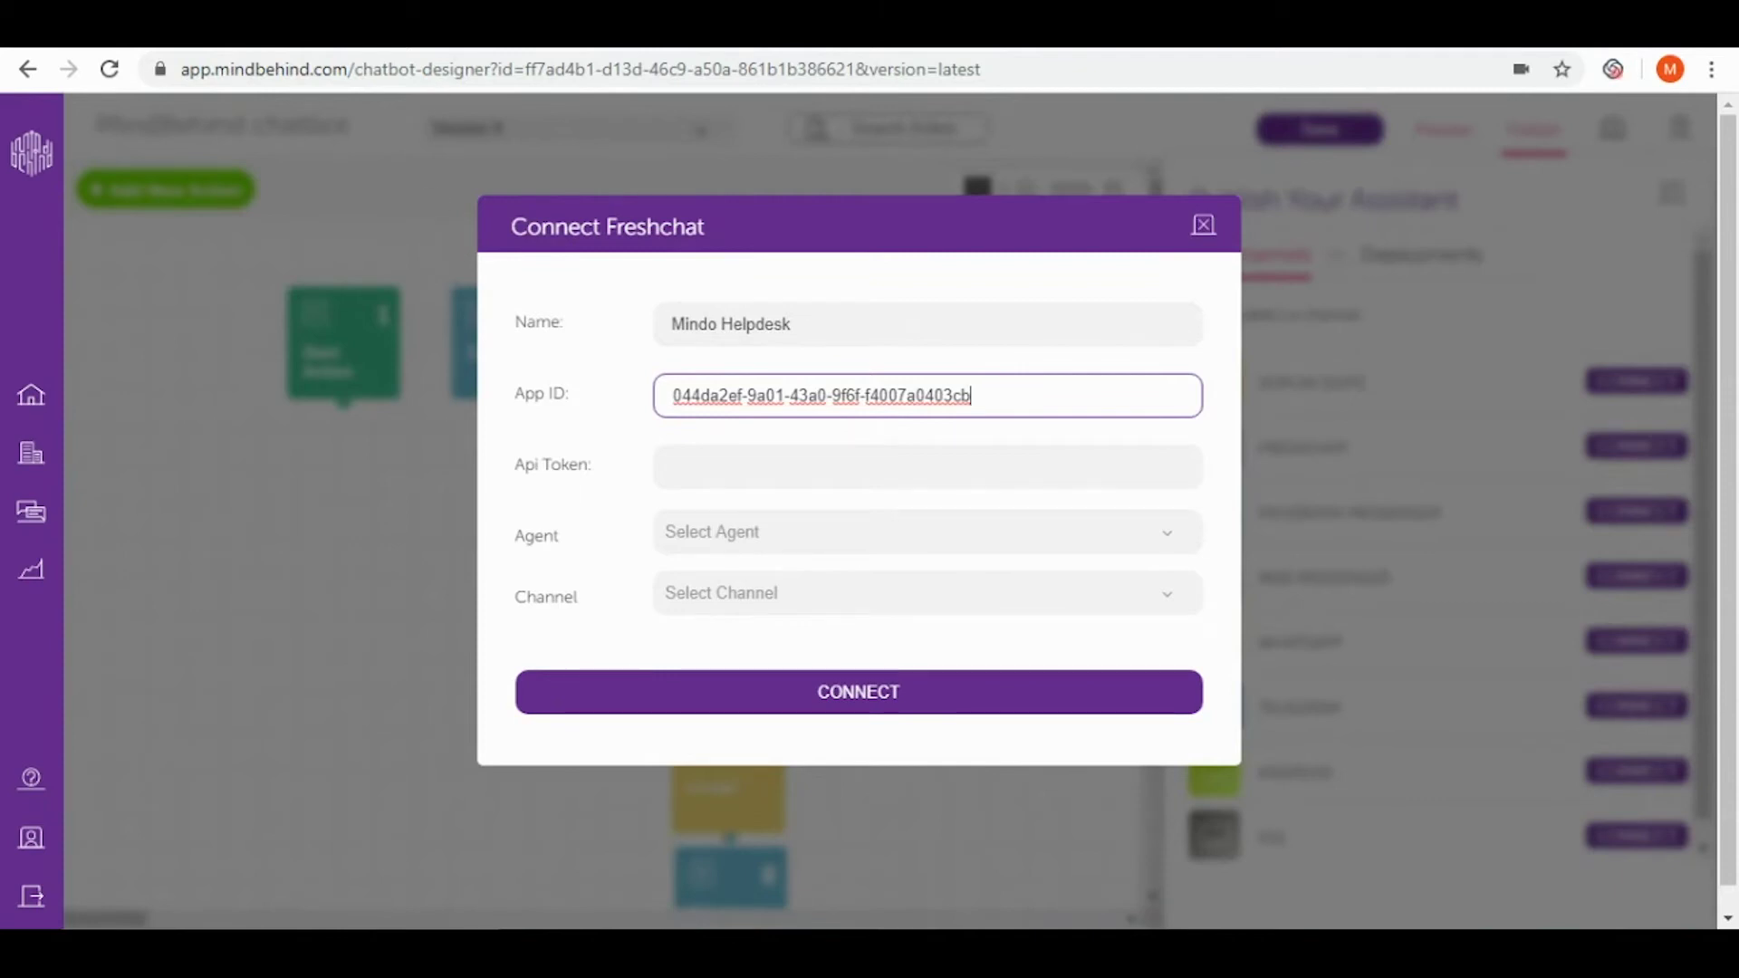
pyautogui.click(408, 27)
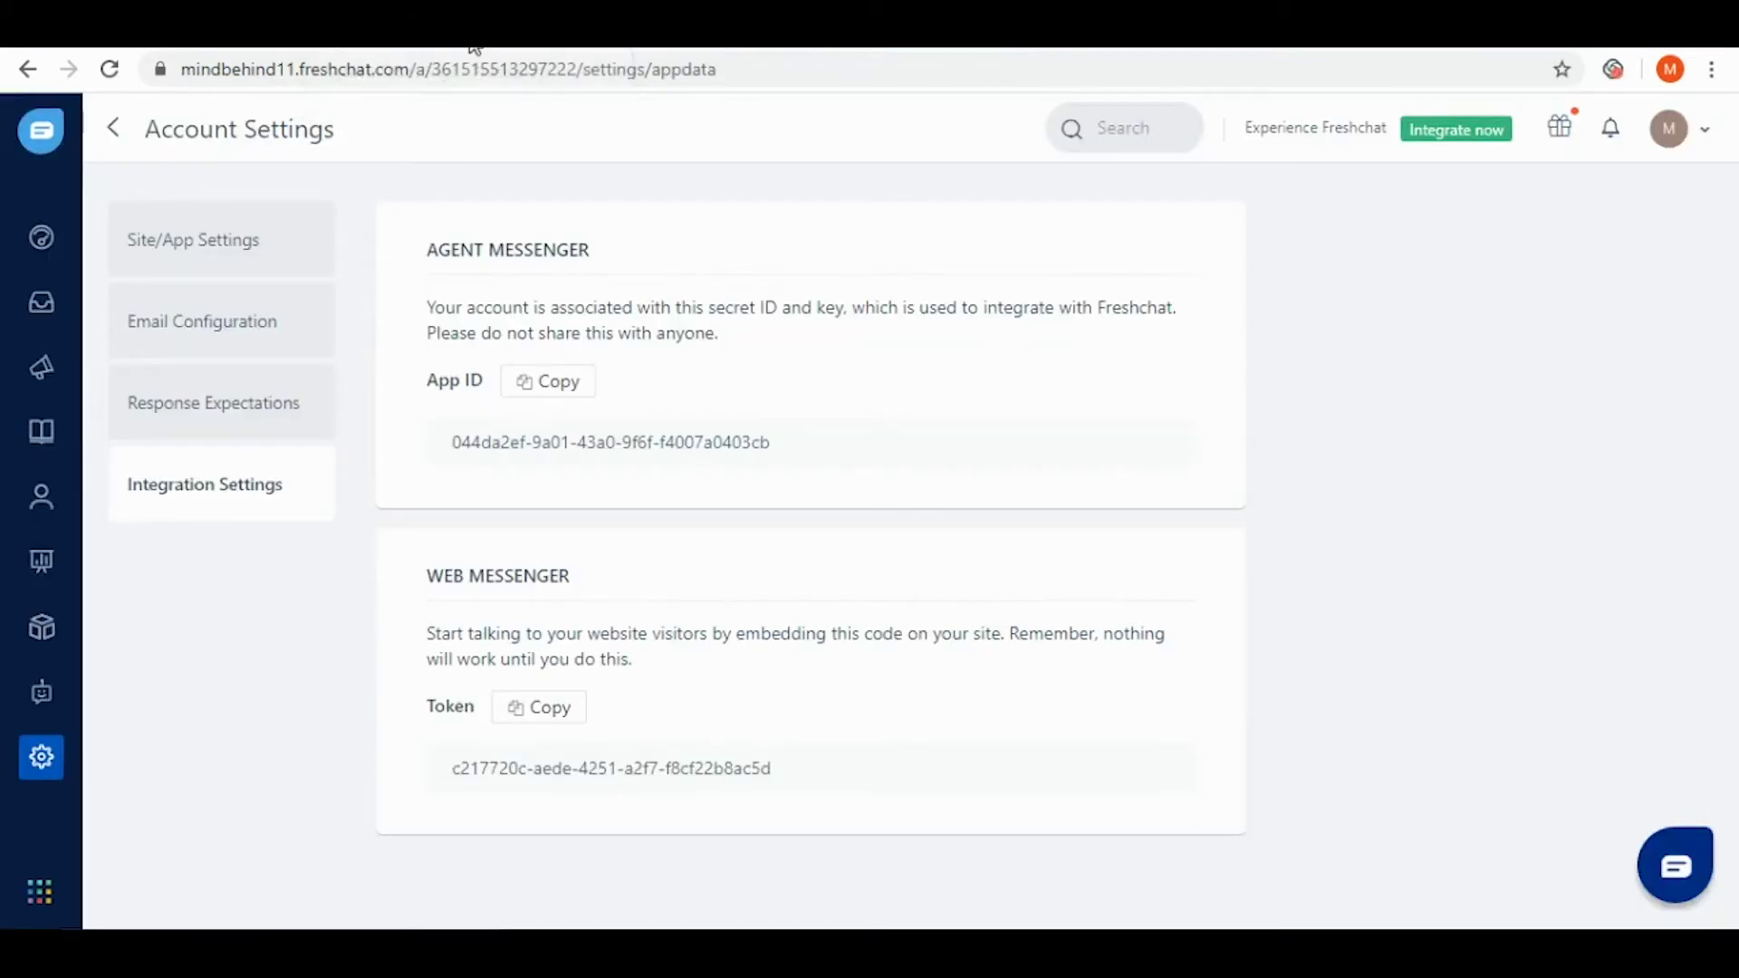
# Copy the existing API token from Freshchat's API Tokens settings
pyautogui.click(42, 759)
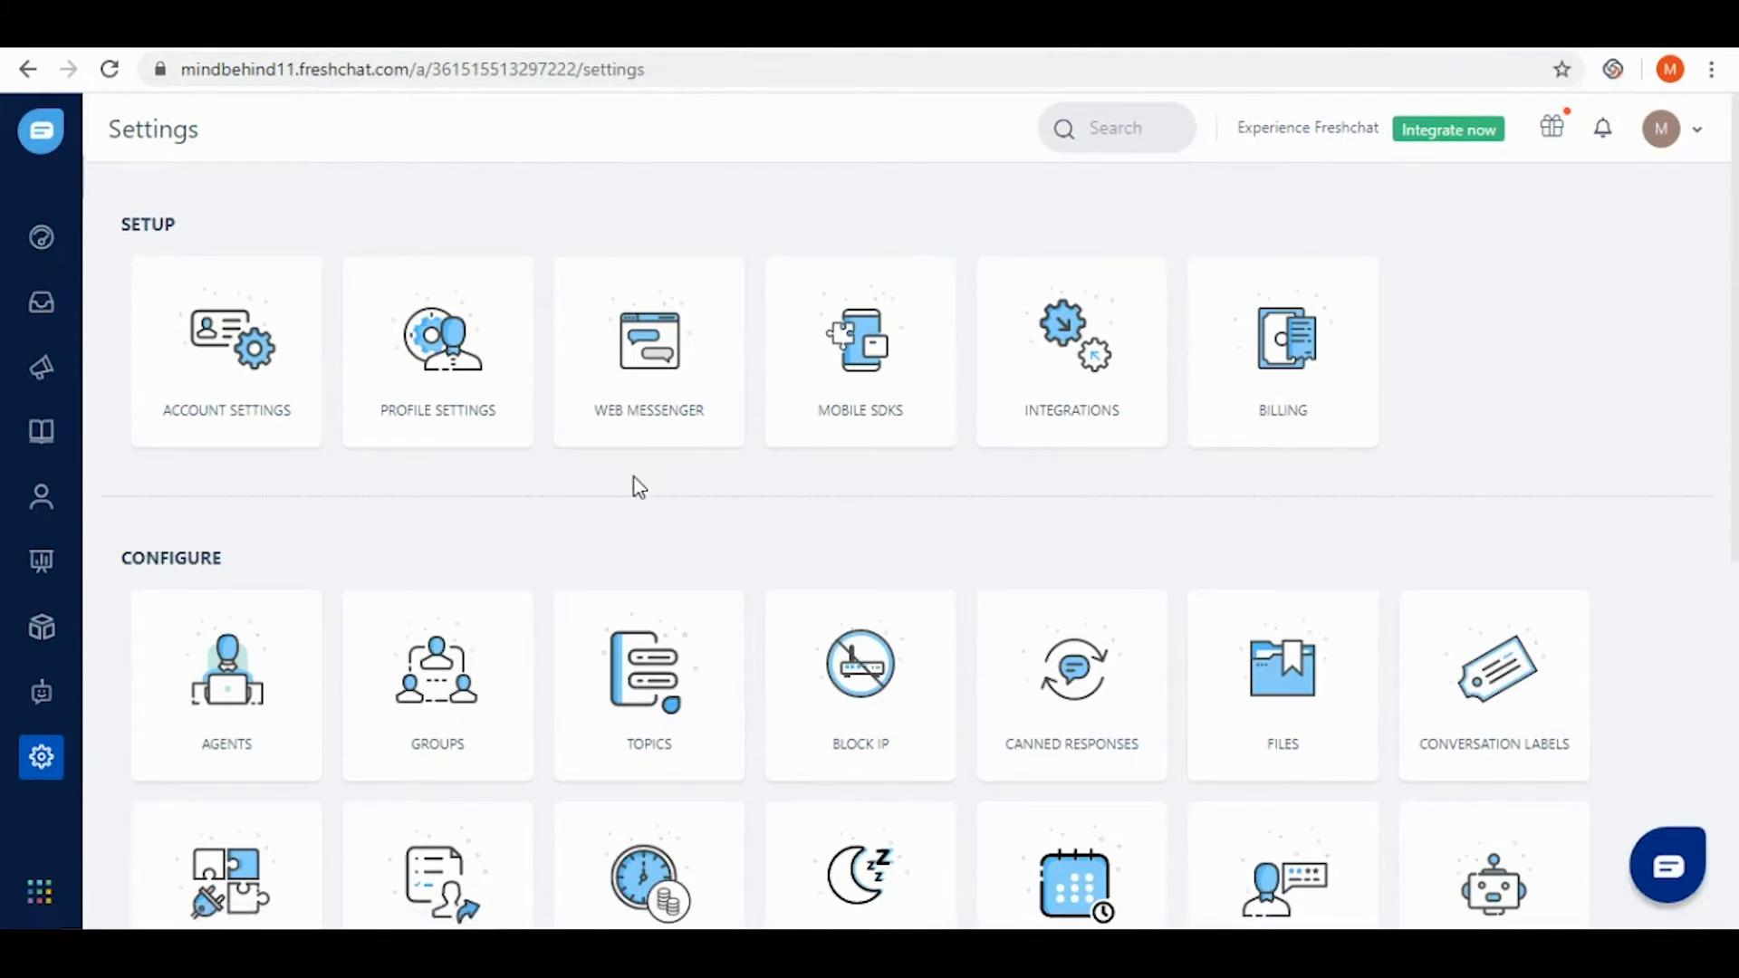
pyautogui.scroll(-7, 639, 486)
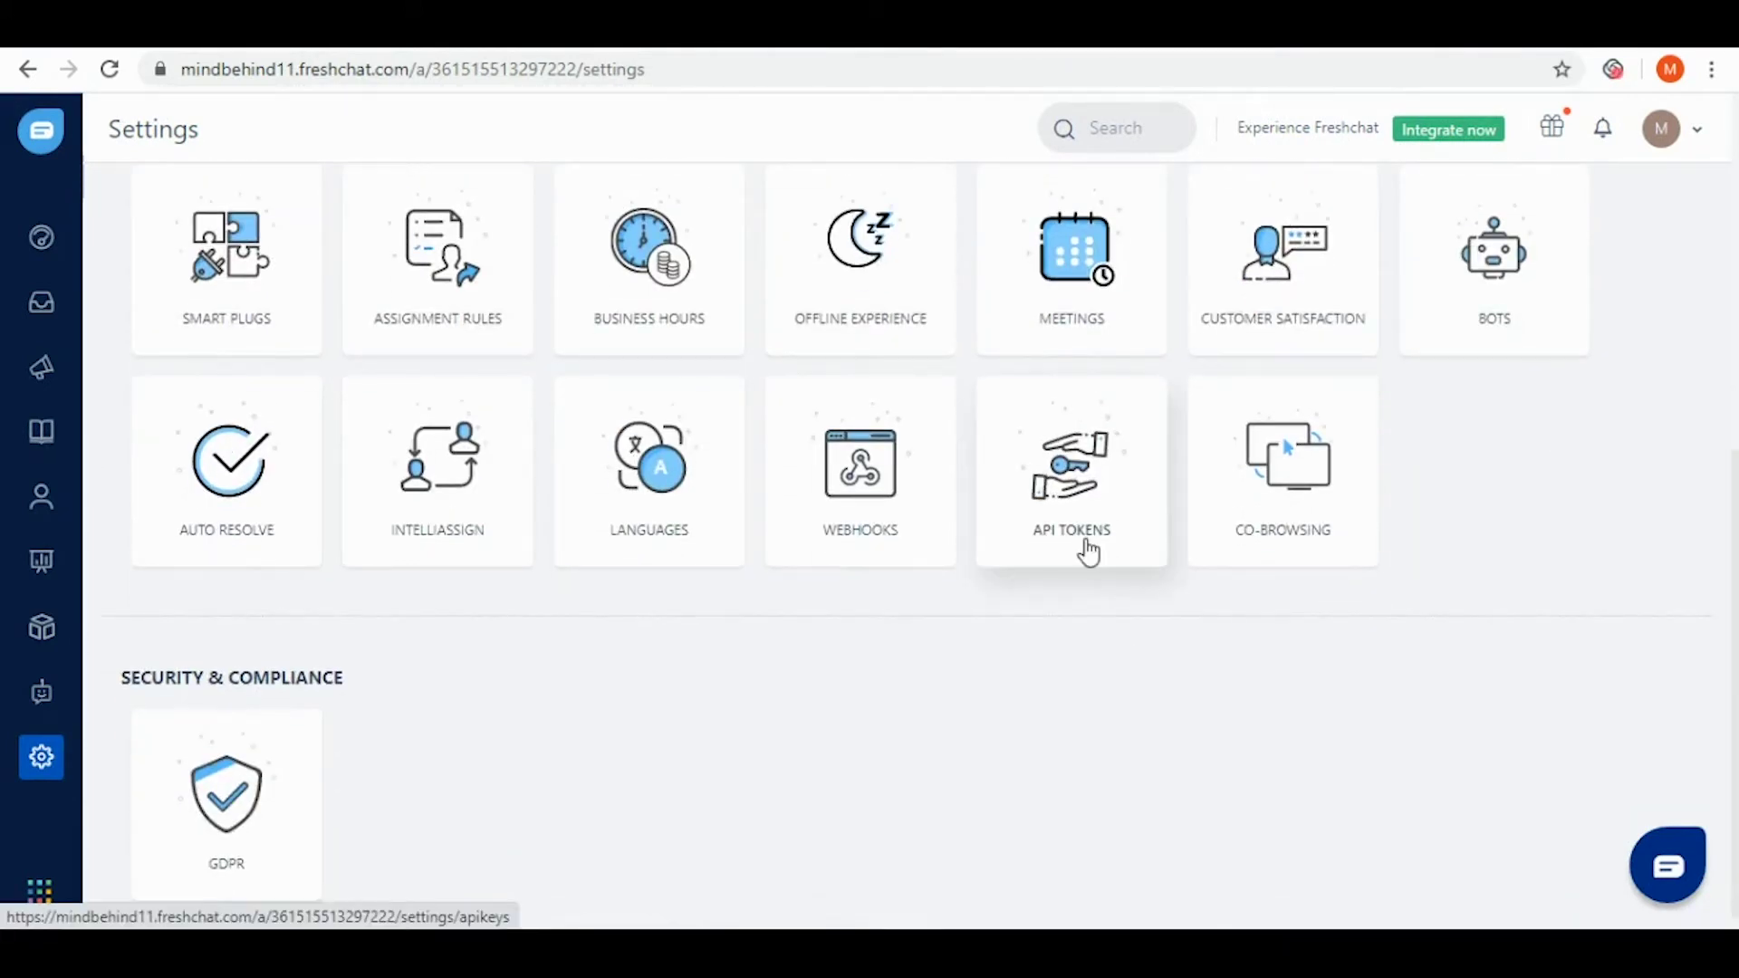
pyautogui.click(1090, 550)
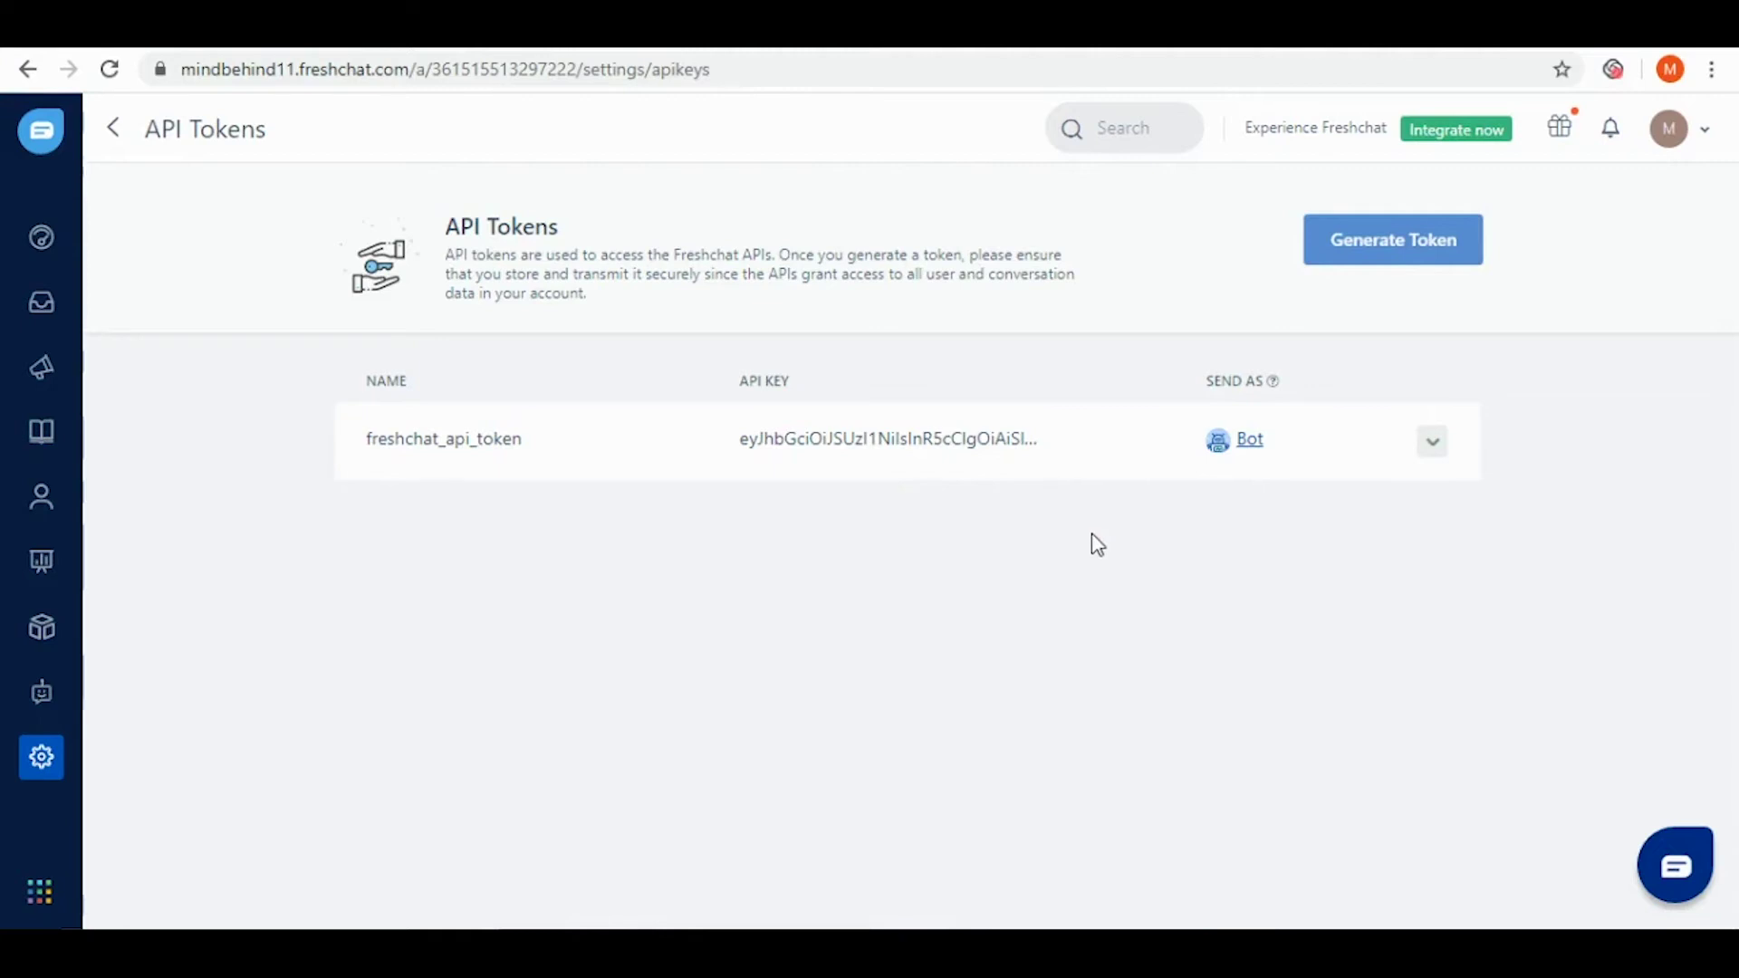
pyautogui.moveTo(1017, 473)
pyautogui.click(1075, 462)
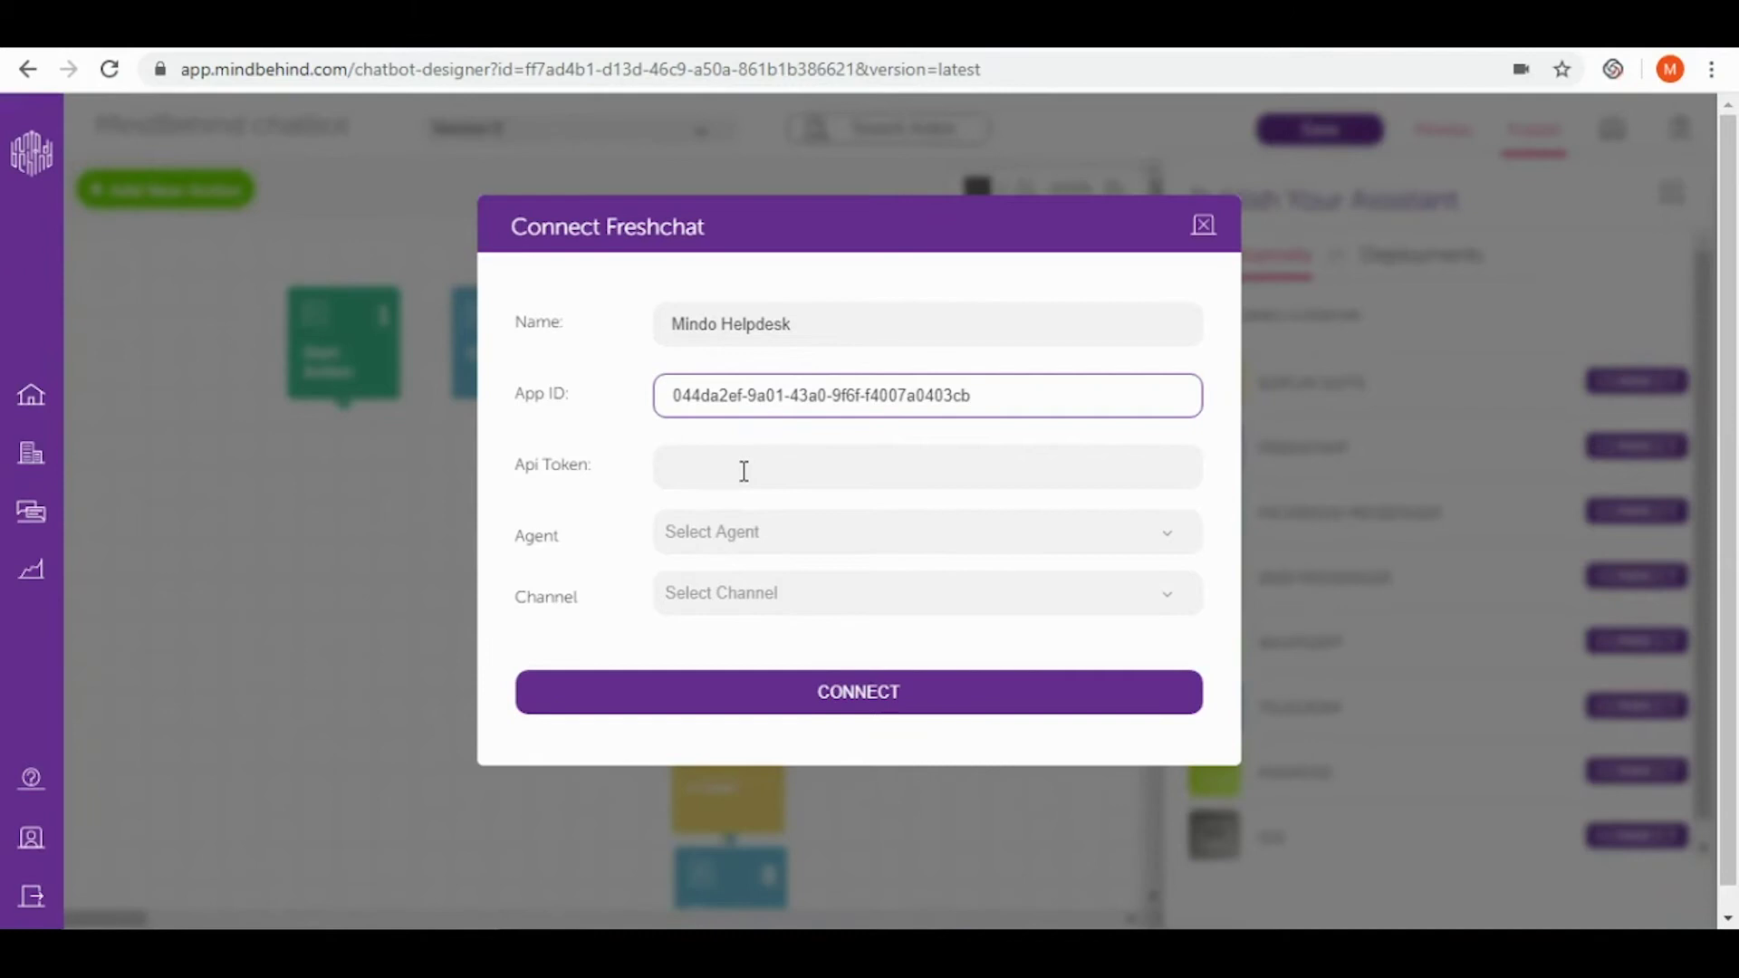
# Paste the copied API token into the Connect Freshchat form's Api Token field
pyautogui.click(744, 471)
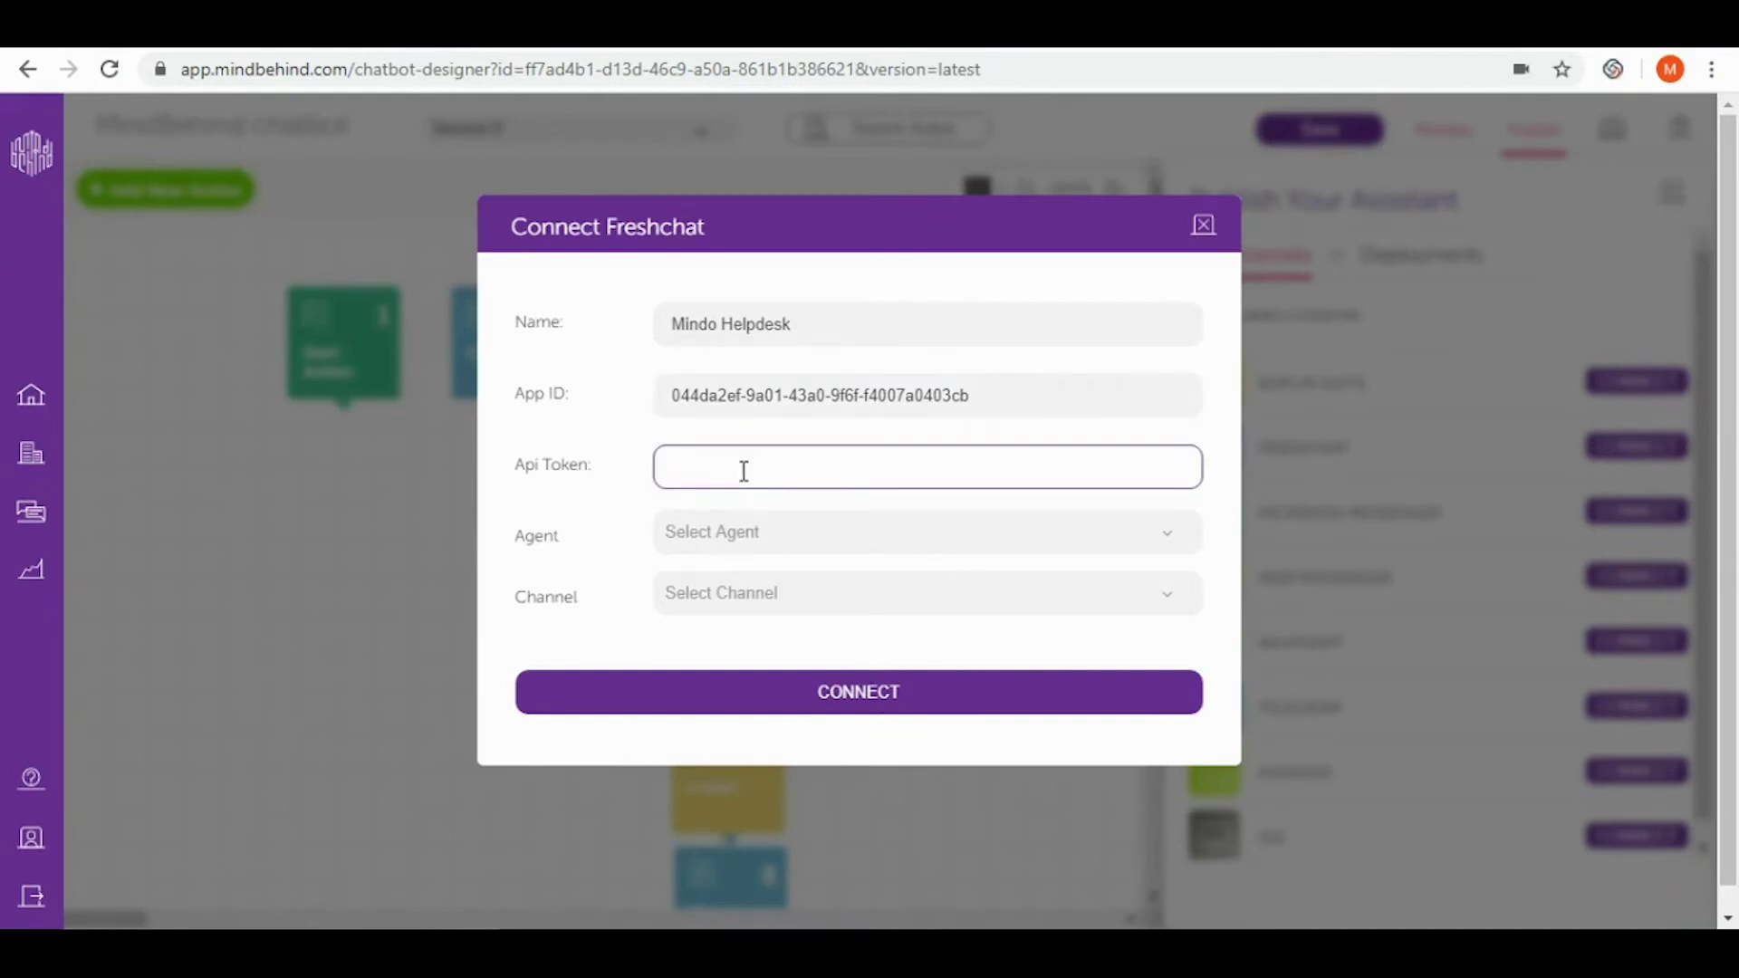
pyautogui.hotkey('ctrl', 'v')
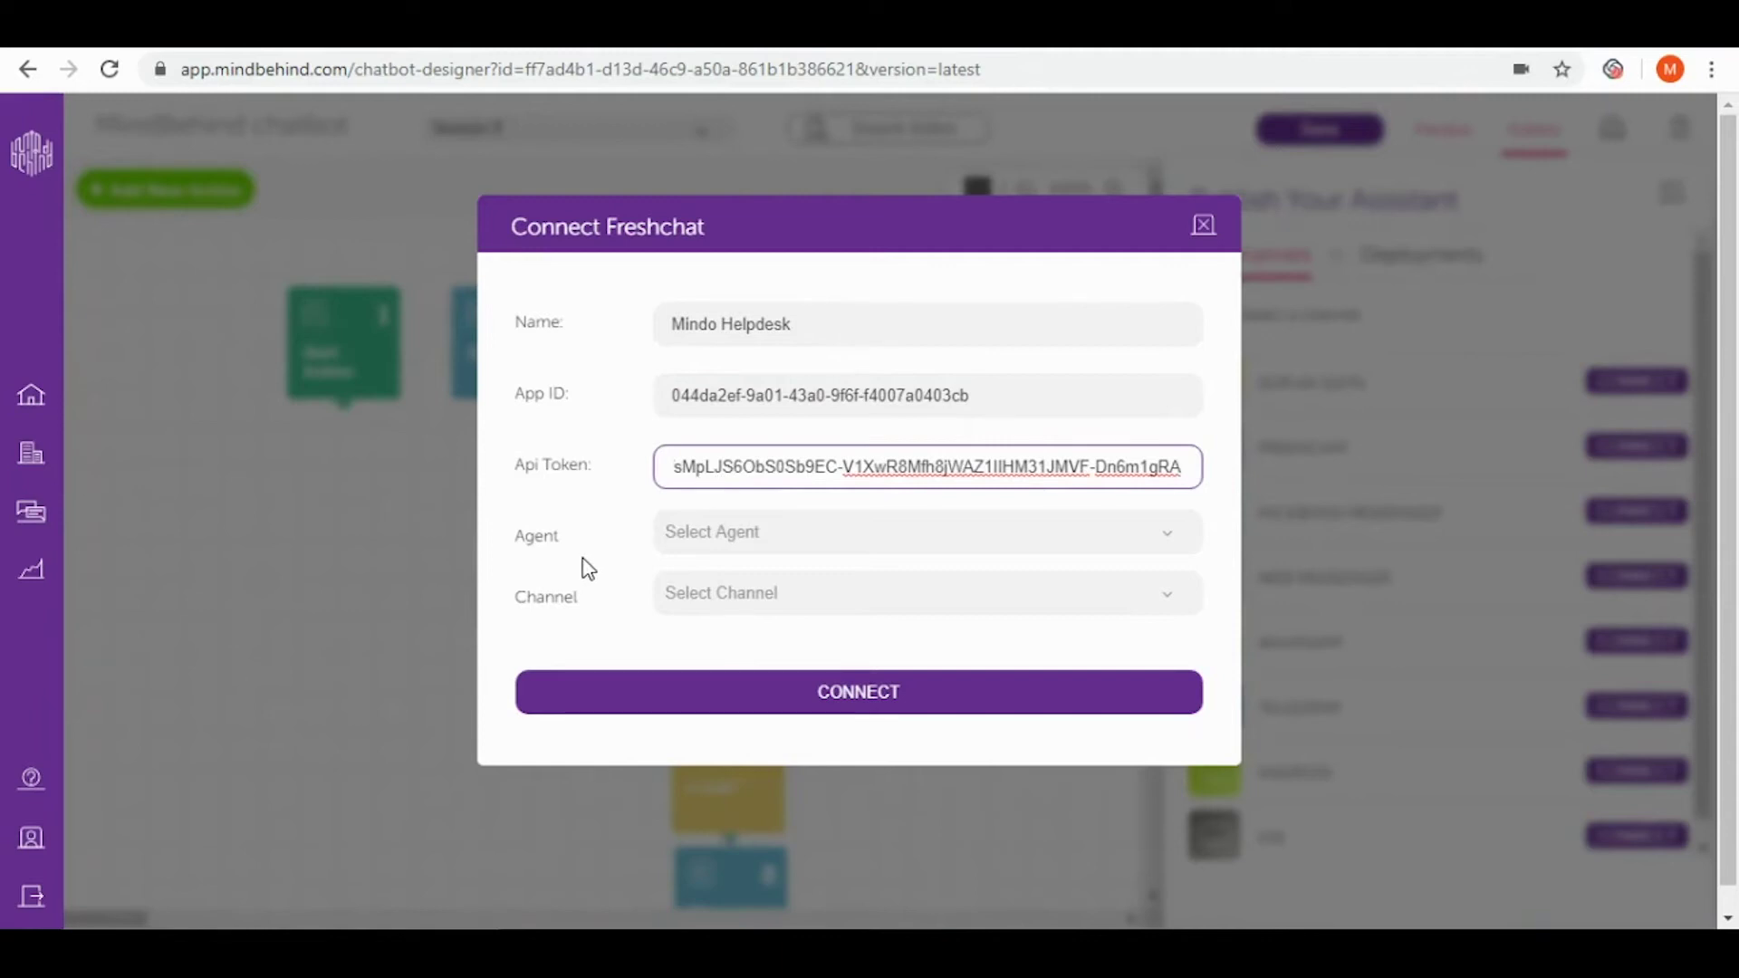
pyautogui.click(526, 50)
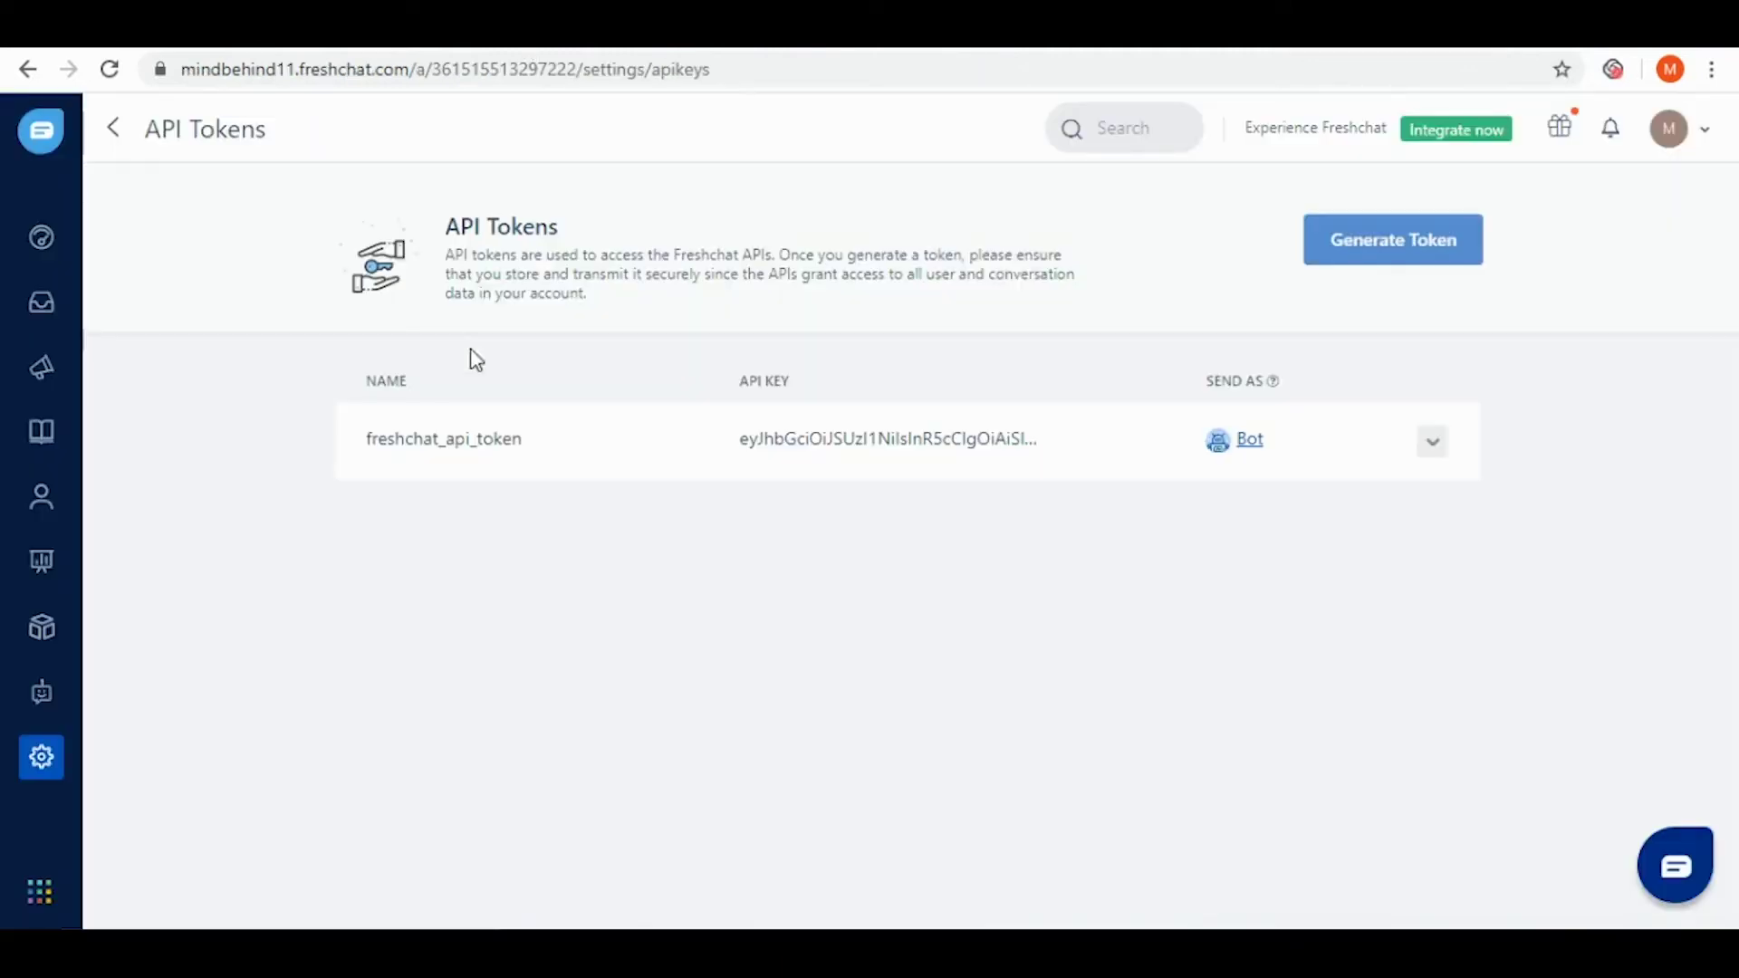
pyautogui.click(46, 765)
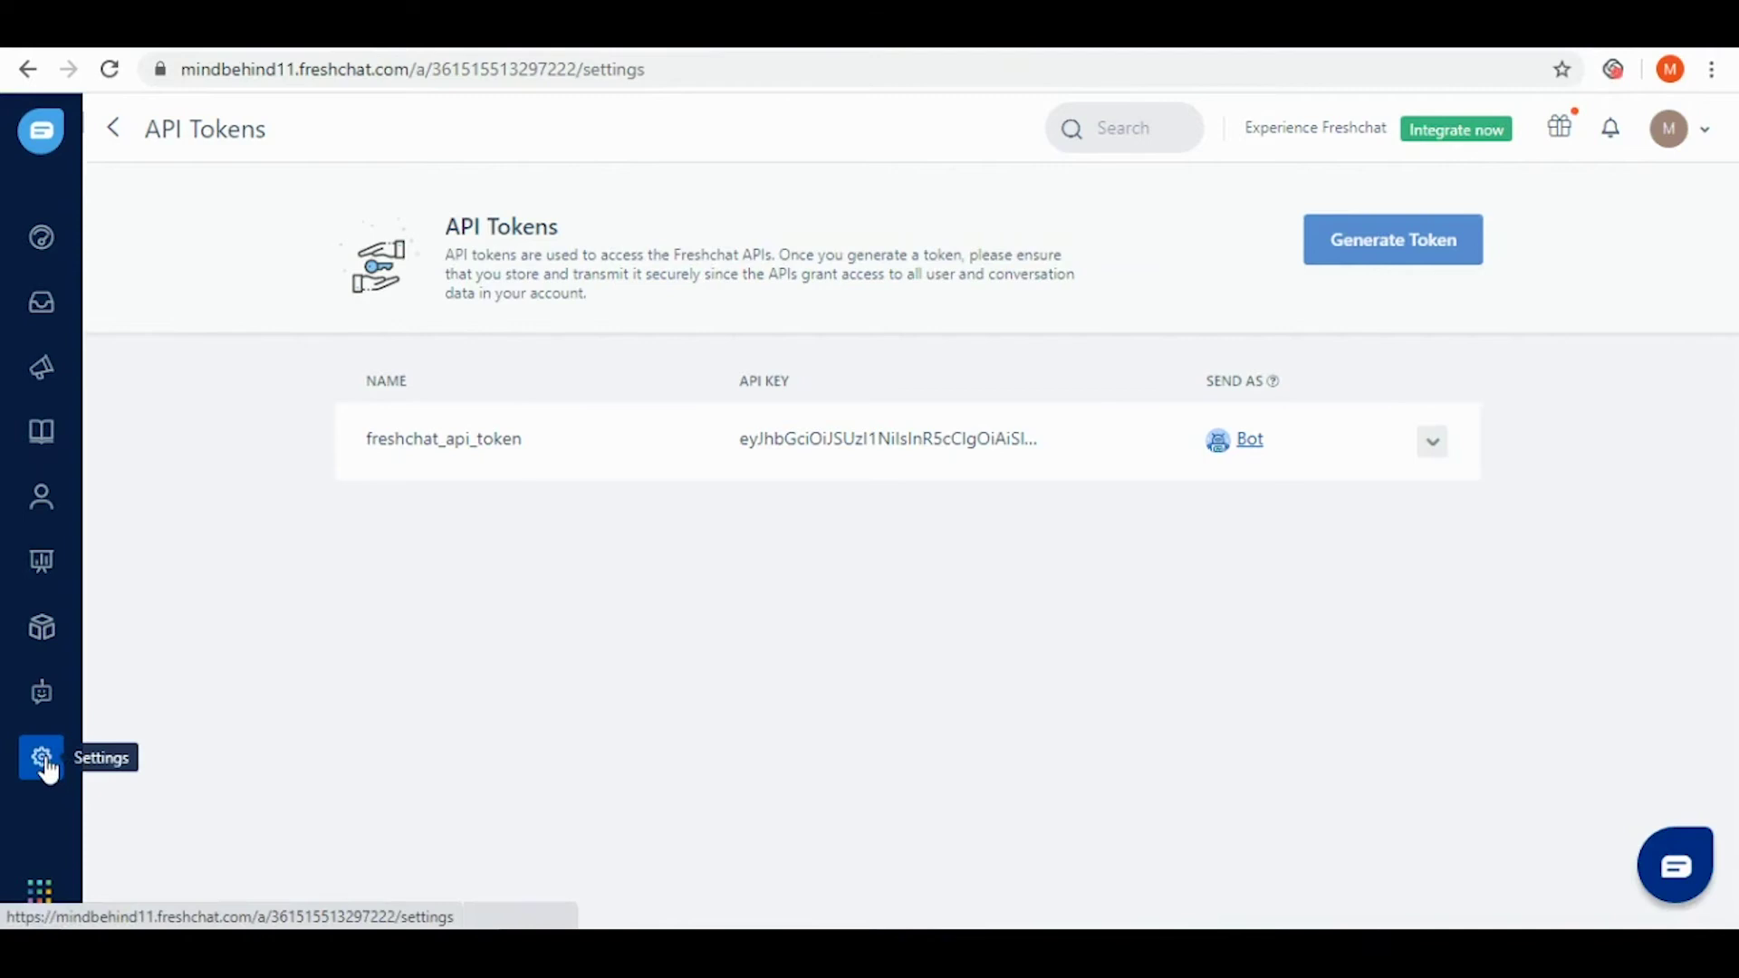
pyautogui.scroll(-4, 807, 489)
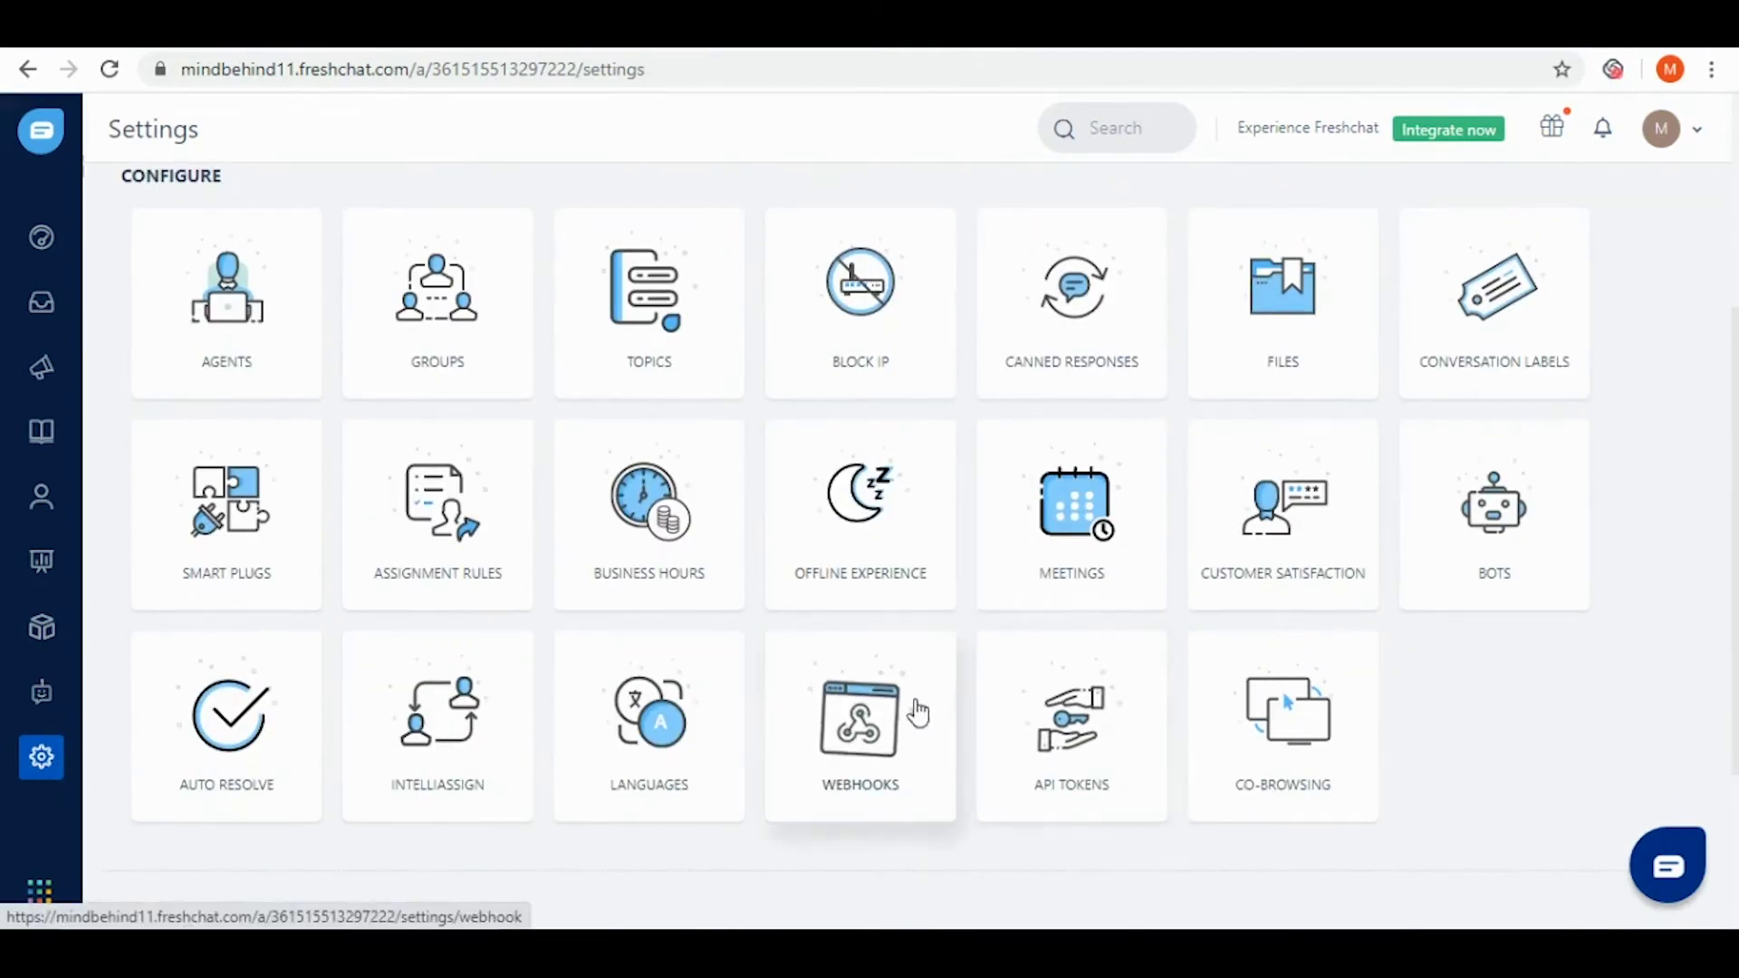
pyautogui.click(897, 724)
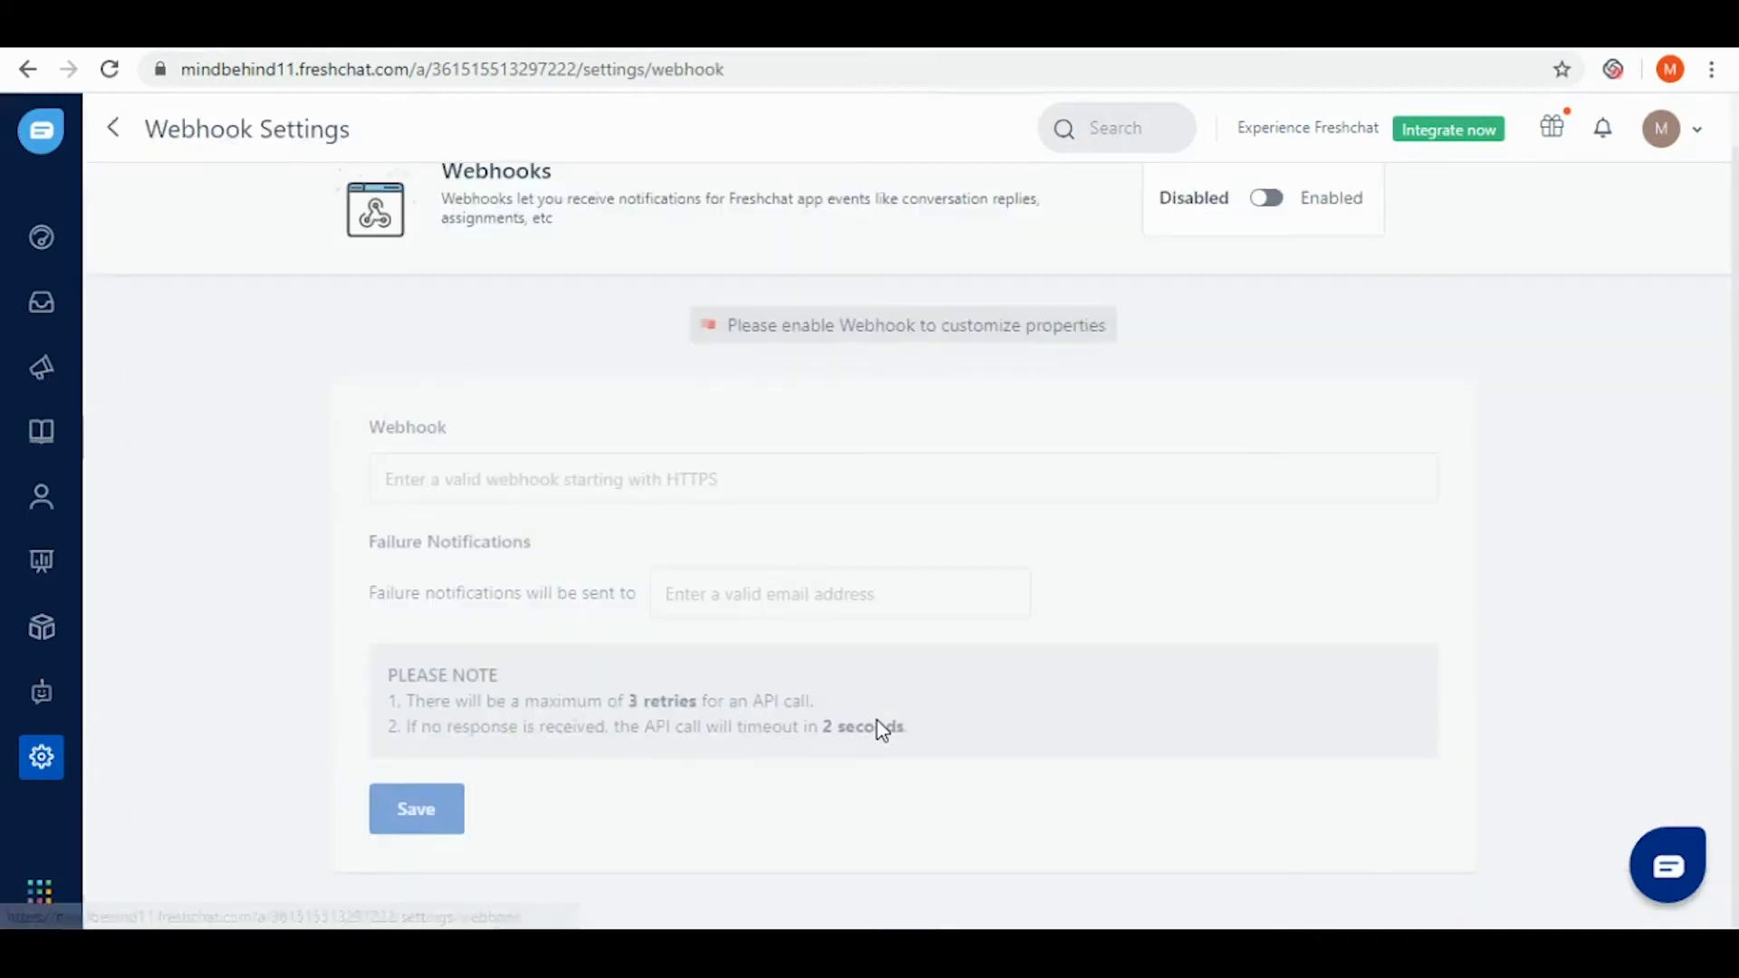
pyautogui.click(1270, 198)
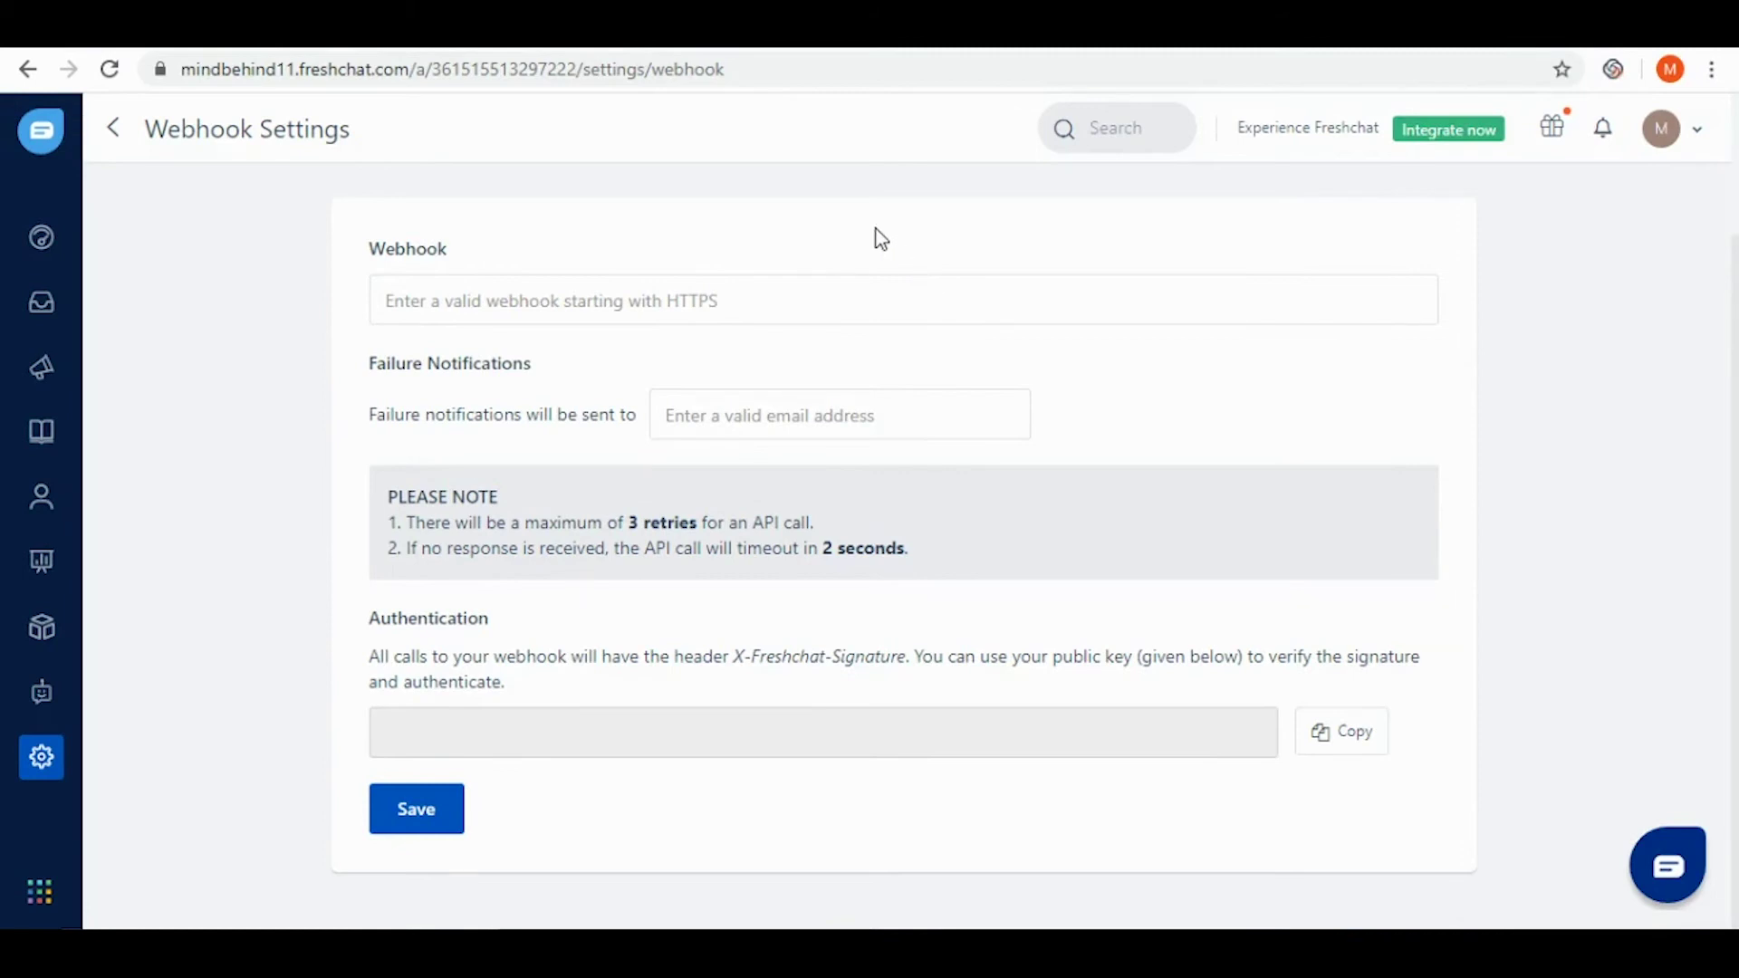
pyautogui.click(741, 295)
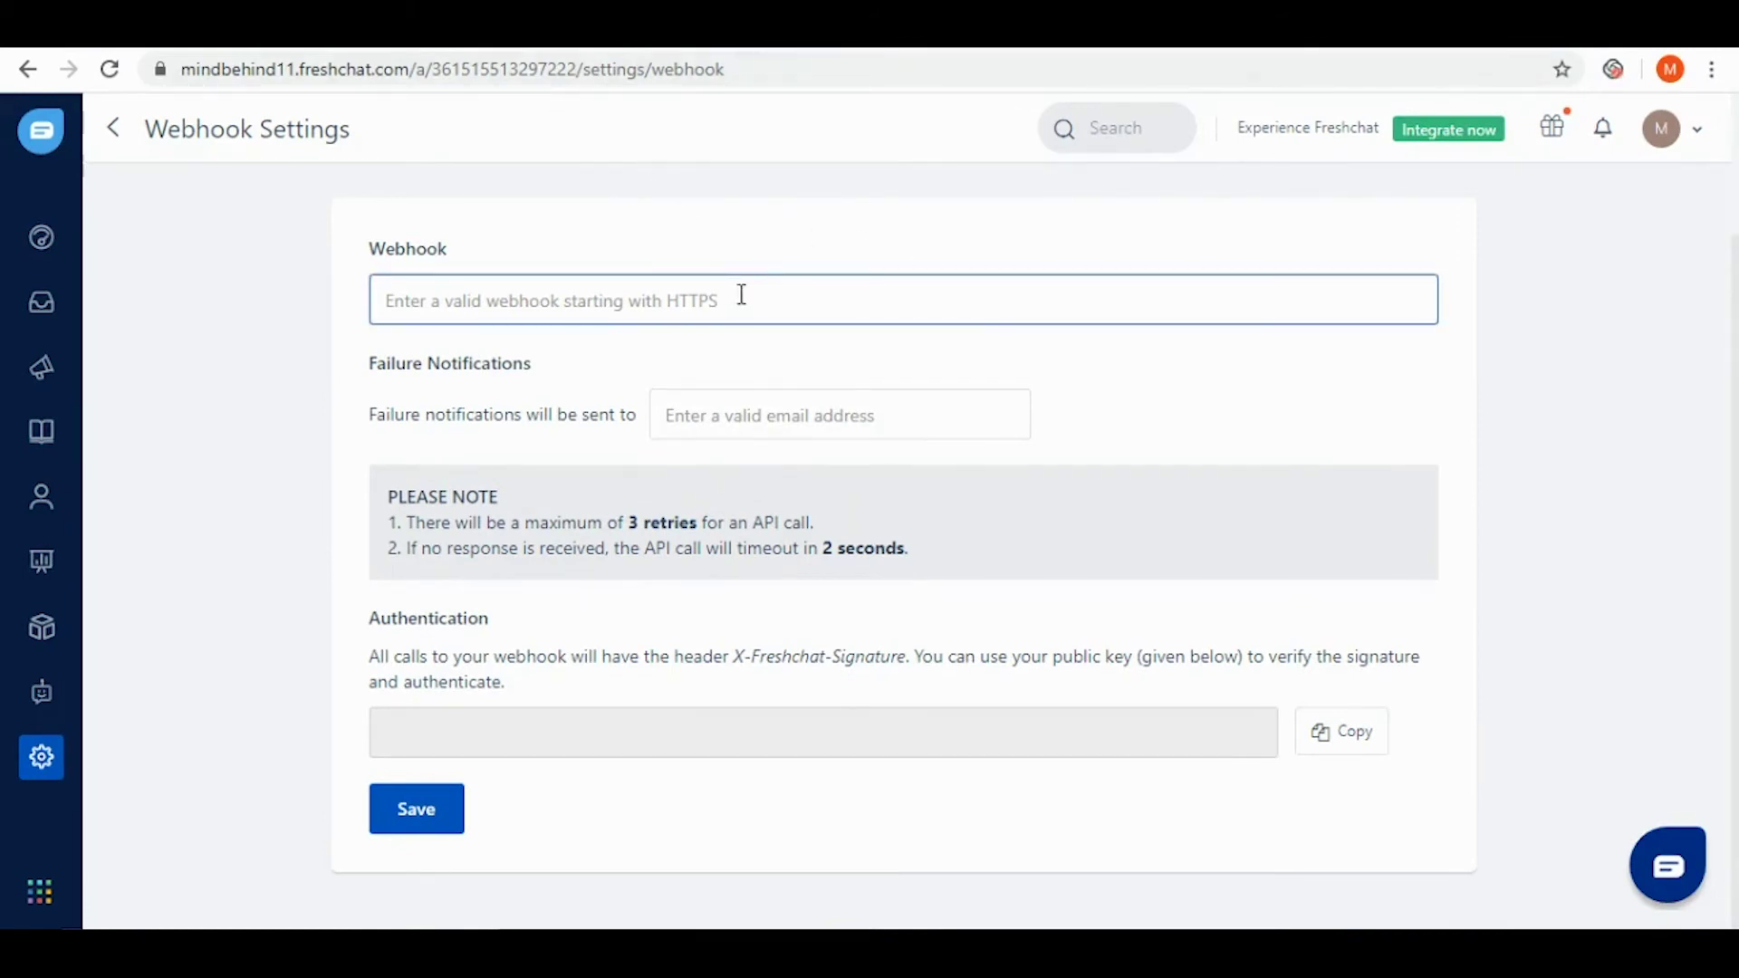
pyautogui.hotkey('ctrl', 'v')
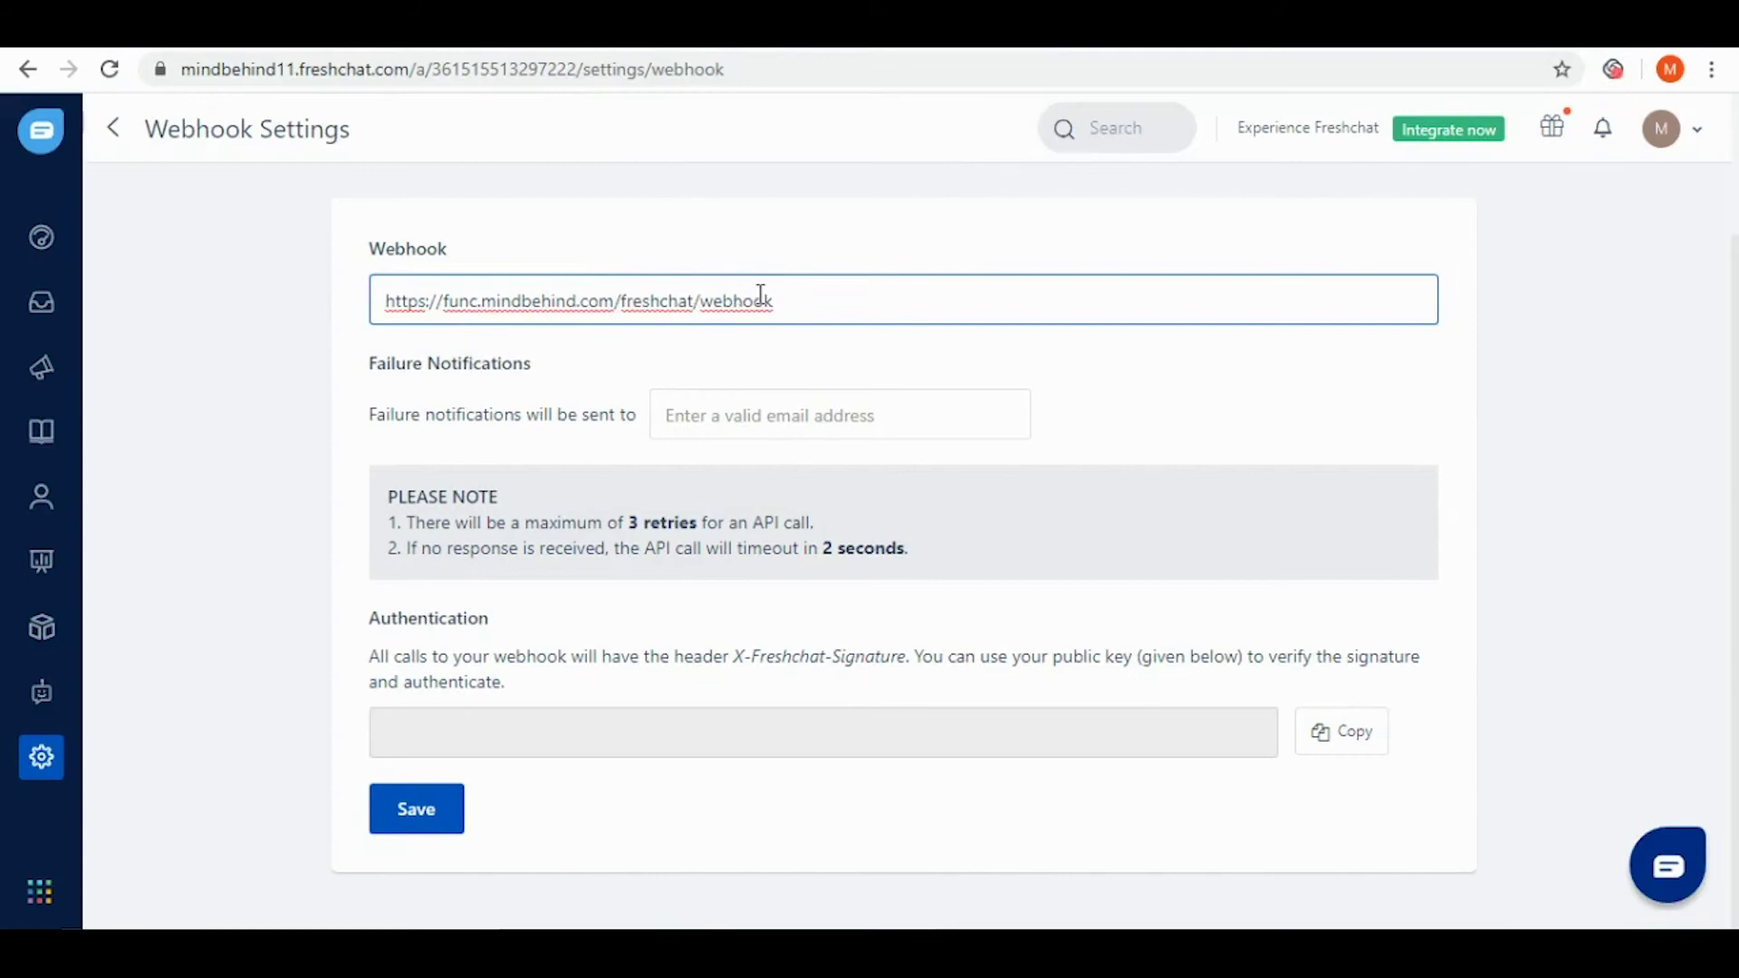
pyautogui.click(423, 811)
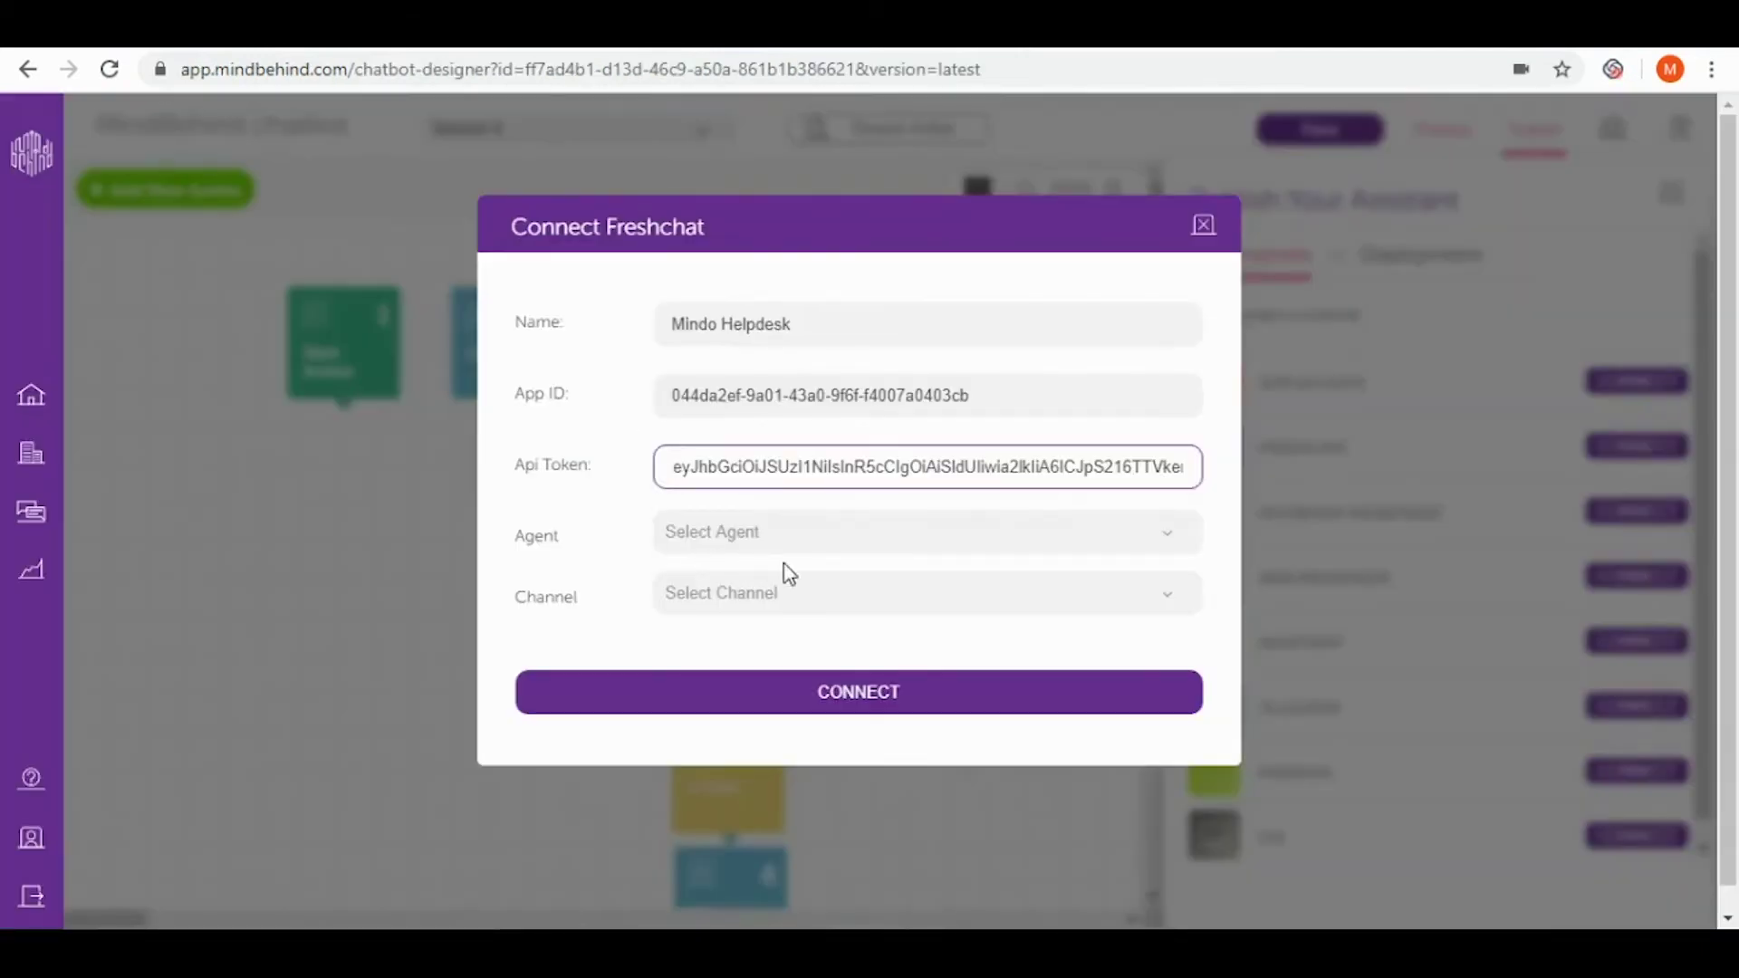
# Choose Mindo Chatbot as the Agent and Inbox as the Channel
pyautogui.click(812, 540)
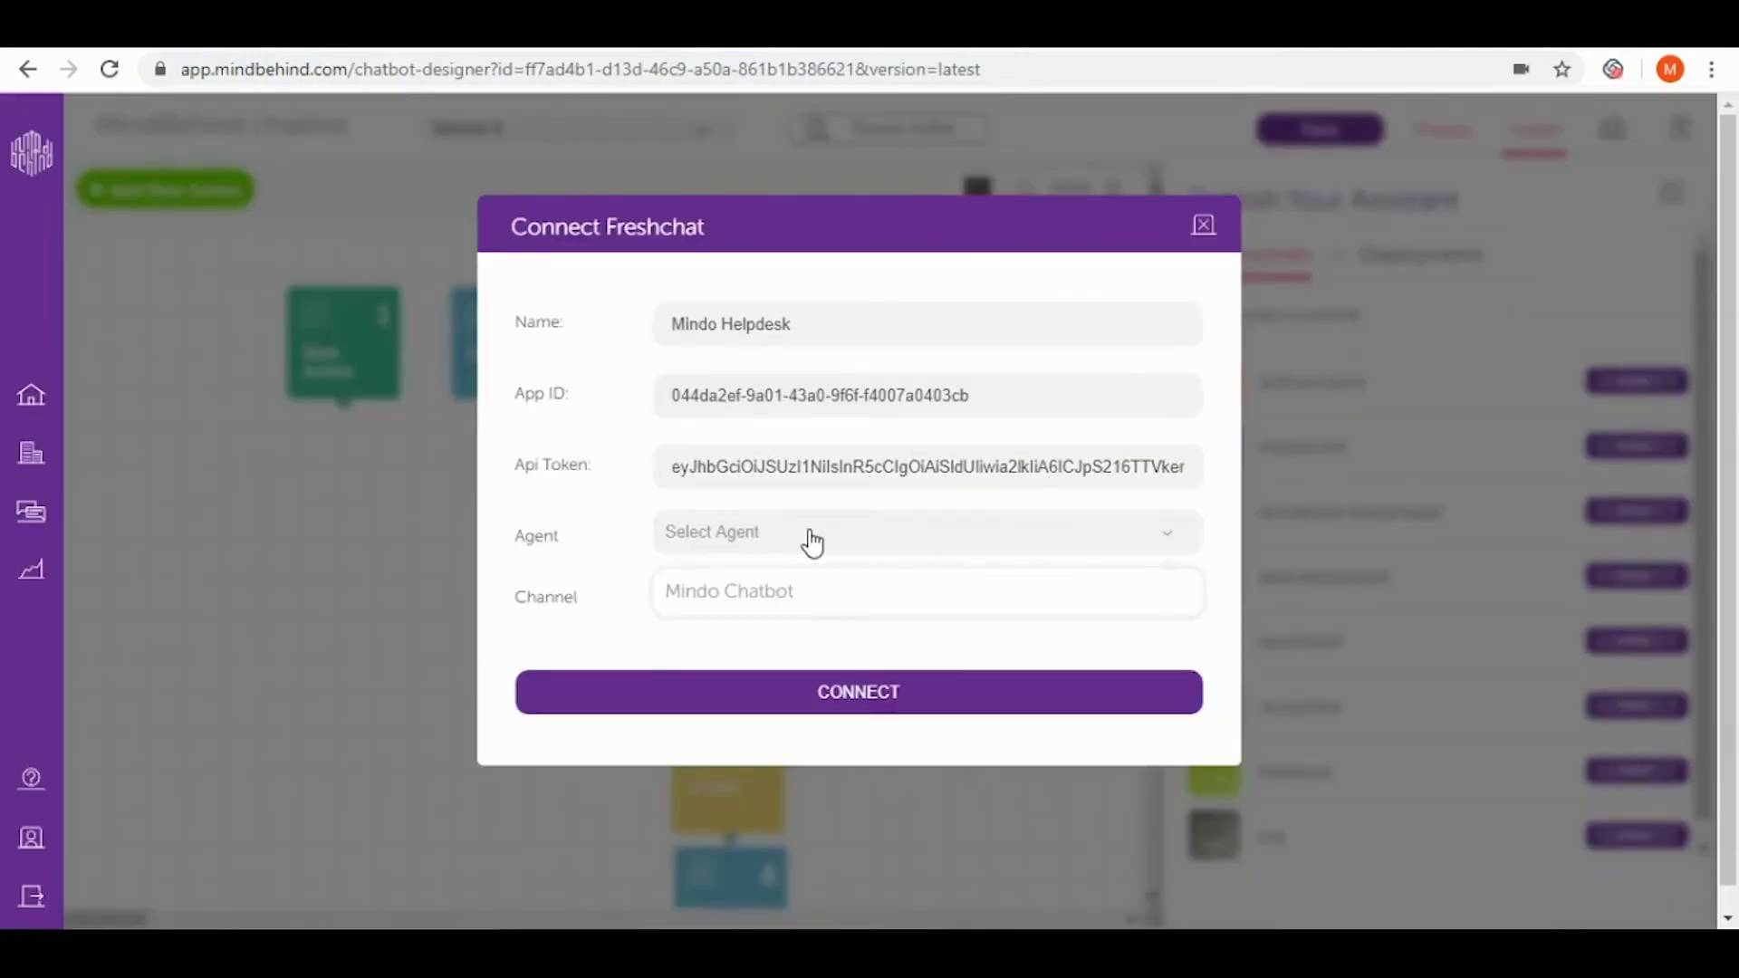
pyautogui.click(830, 603)
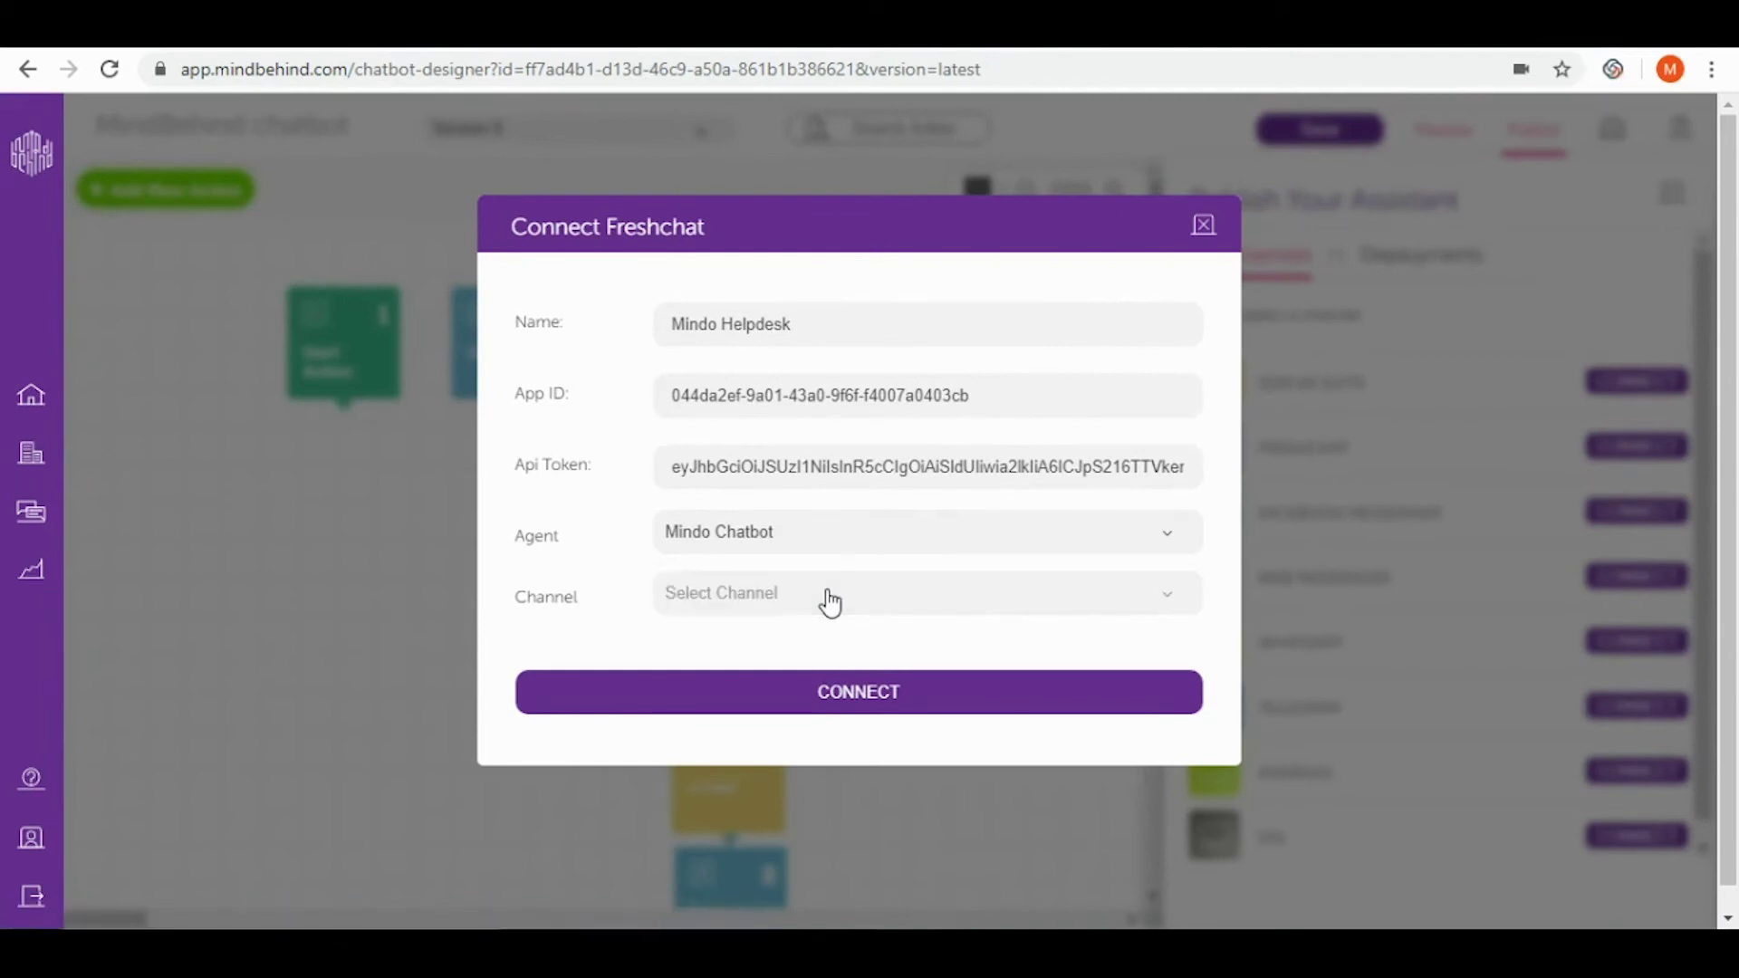
pyautogui.click(830, 602)
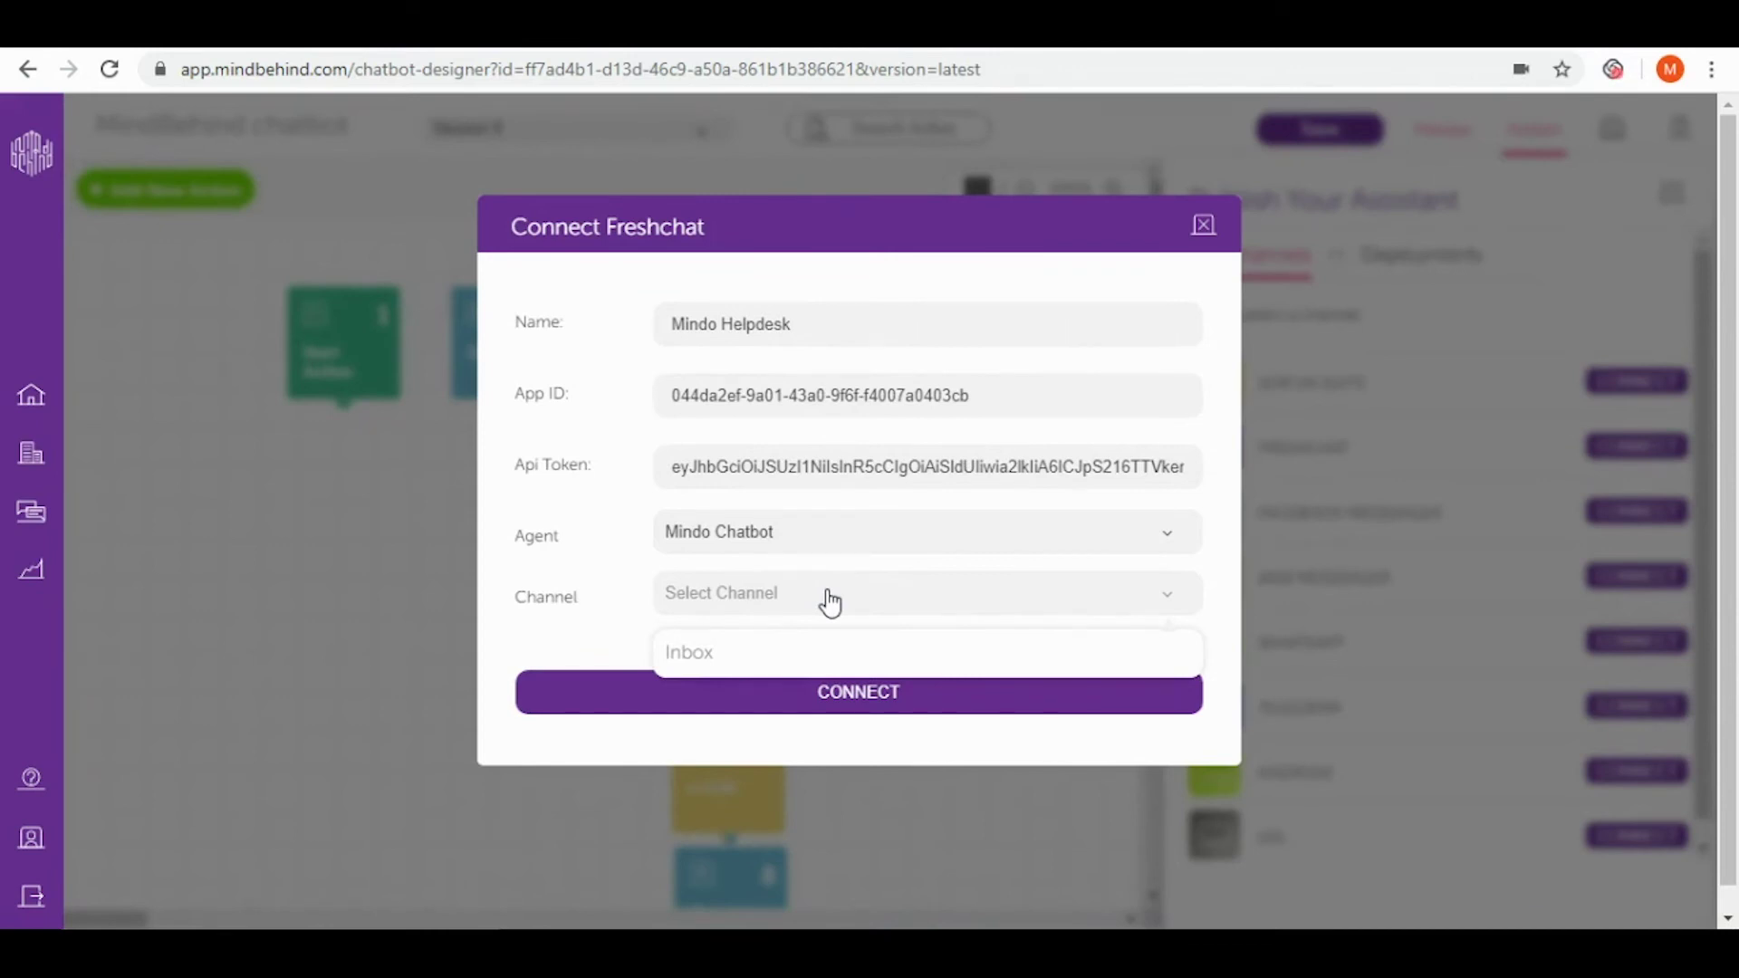
pyautogui.click(750, 666)
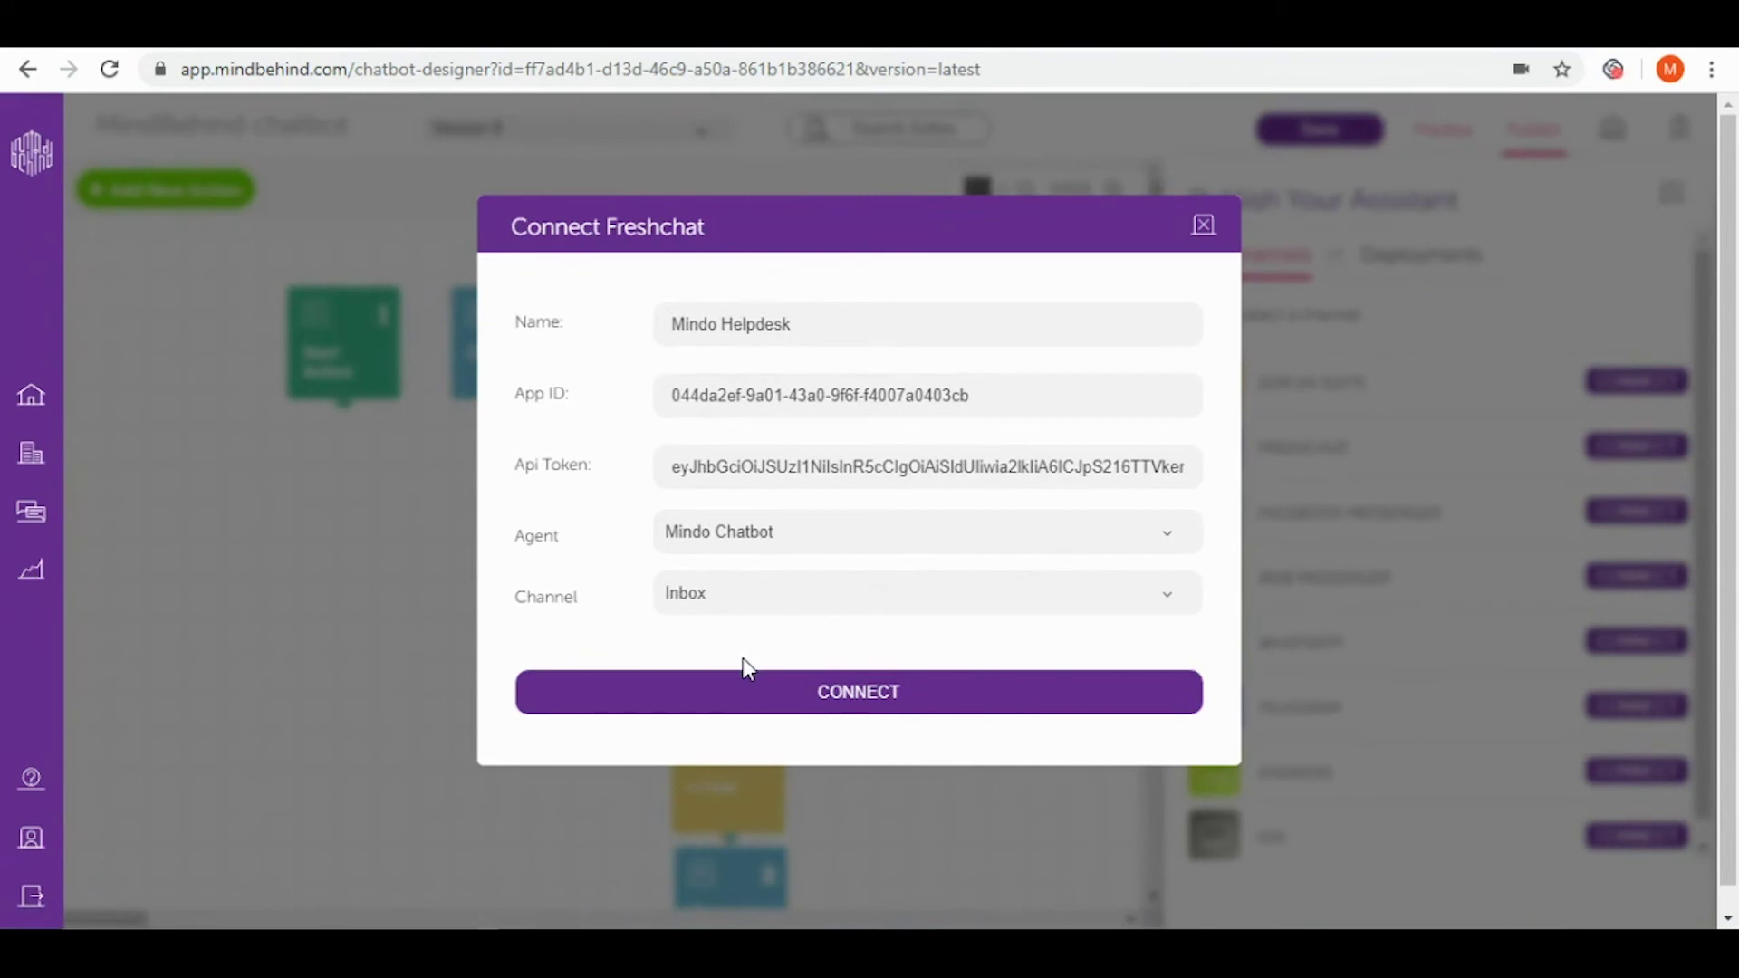
# Connect the Mindo Helpdesk channel and add a deployment using version 01 June 2020 - 12:16
pyautogui.click(780, 715)
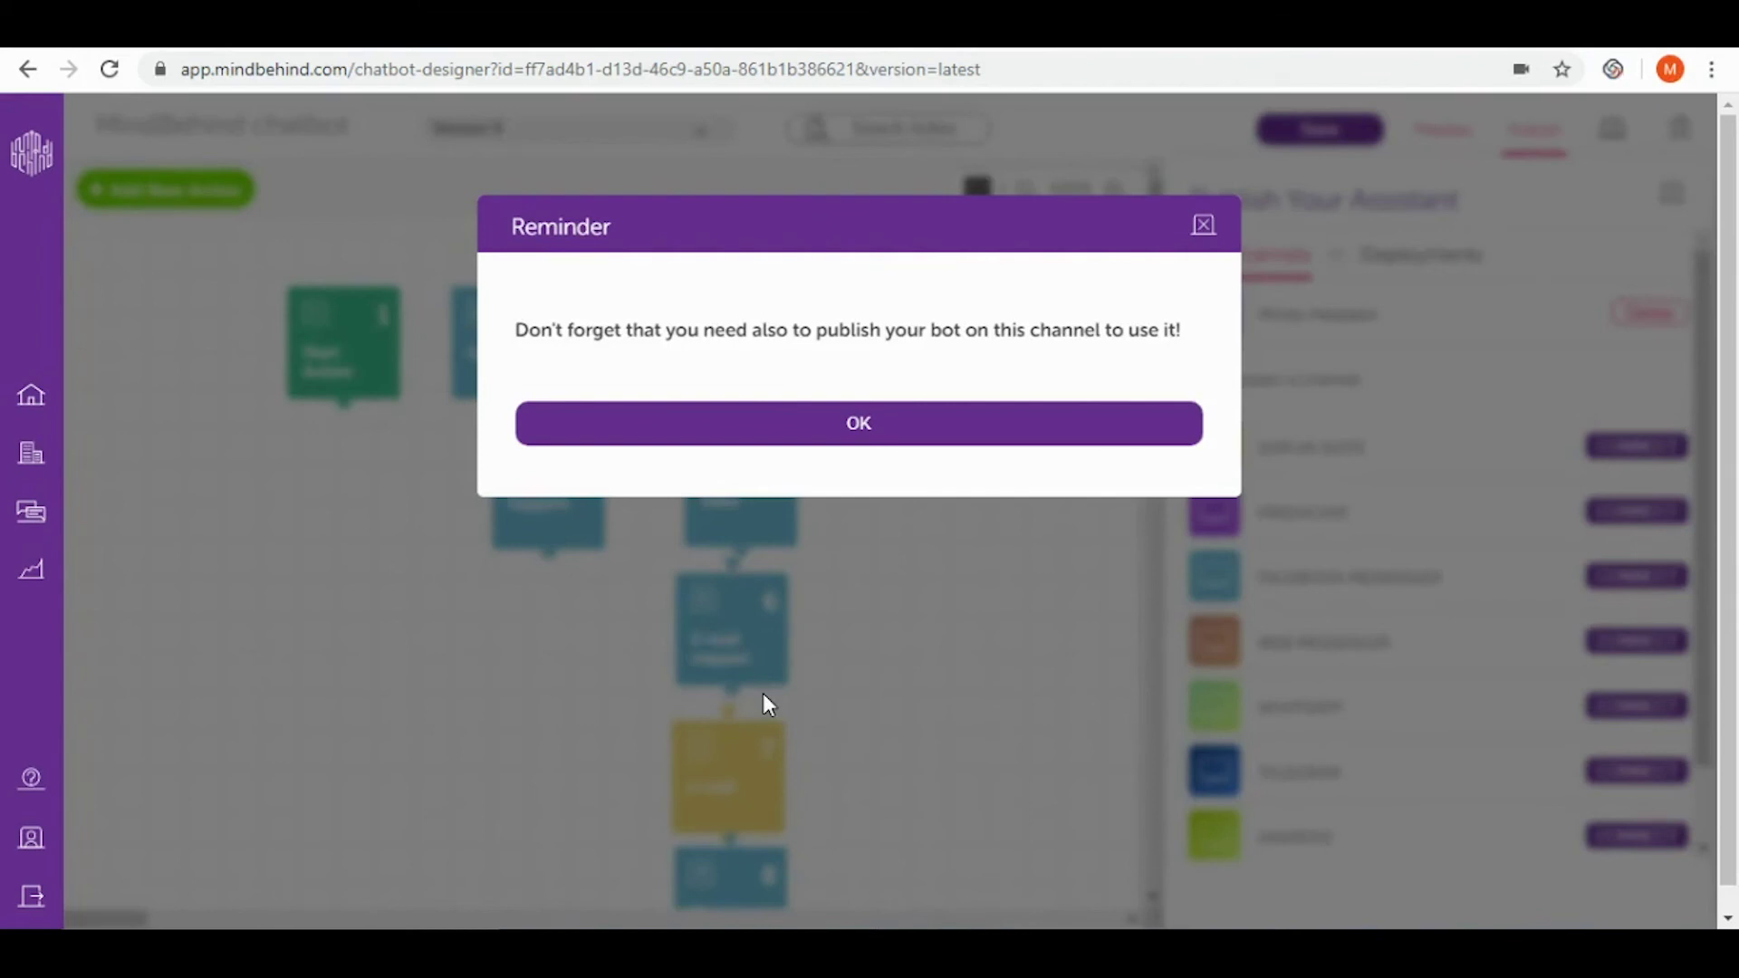
pyautogui.click(948, 437)
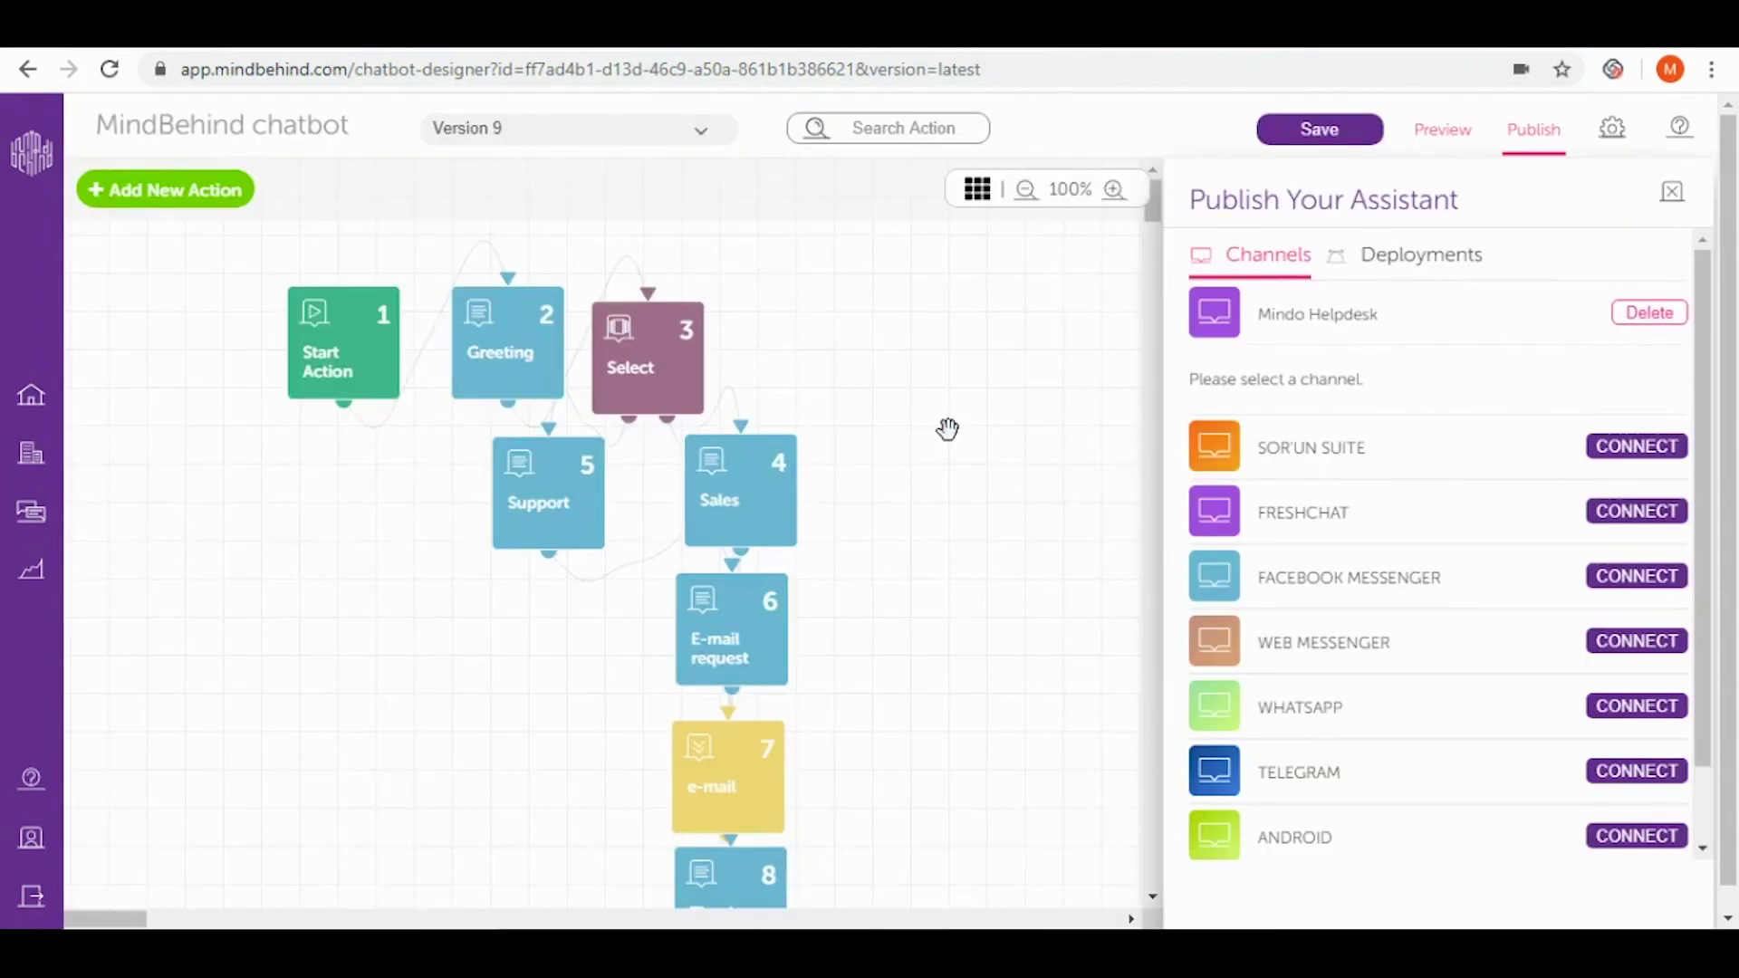
pyautogui.click(1422, 283)
pyautogui.click(1428, 341)
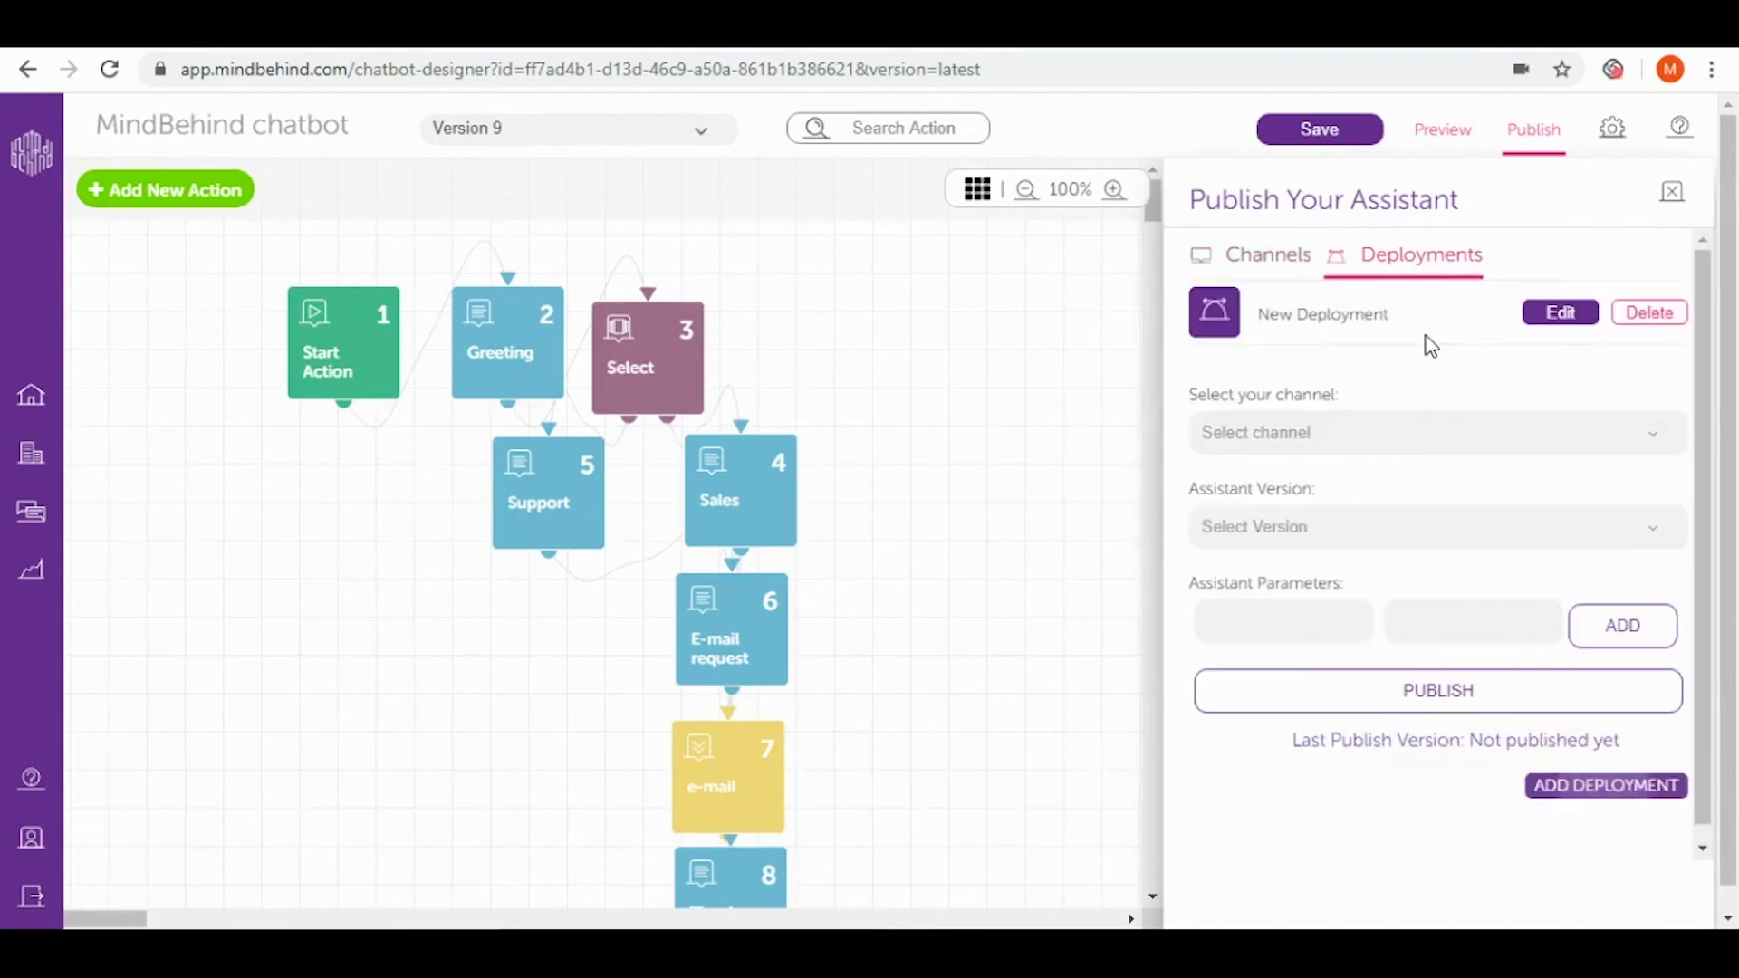
pyautogui.click(1379, 447)
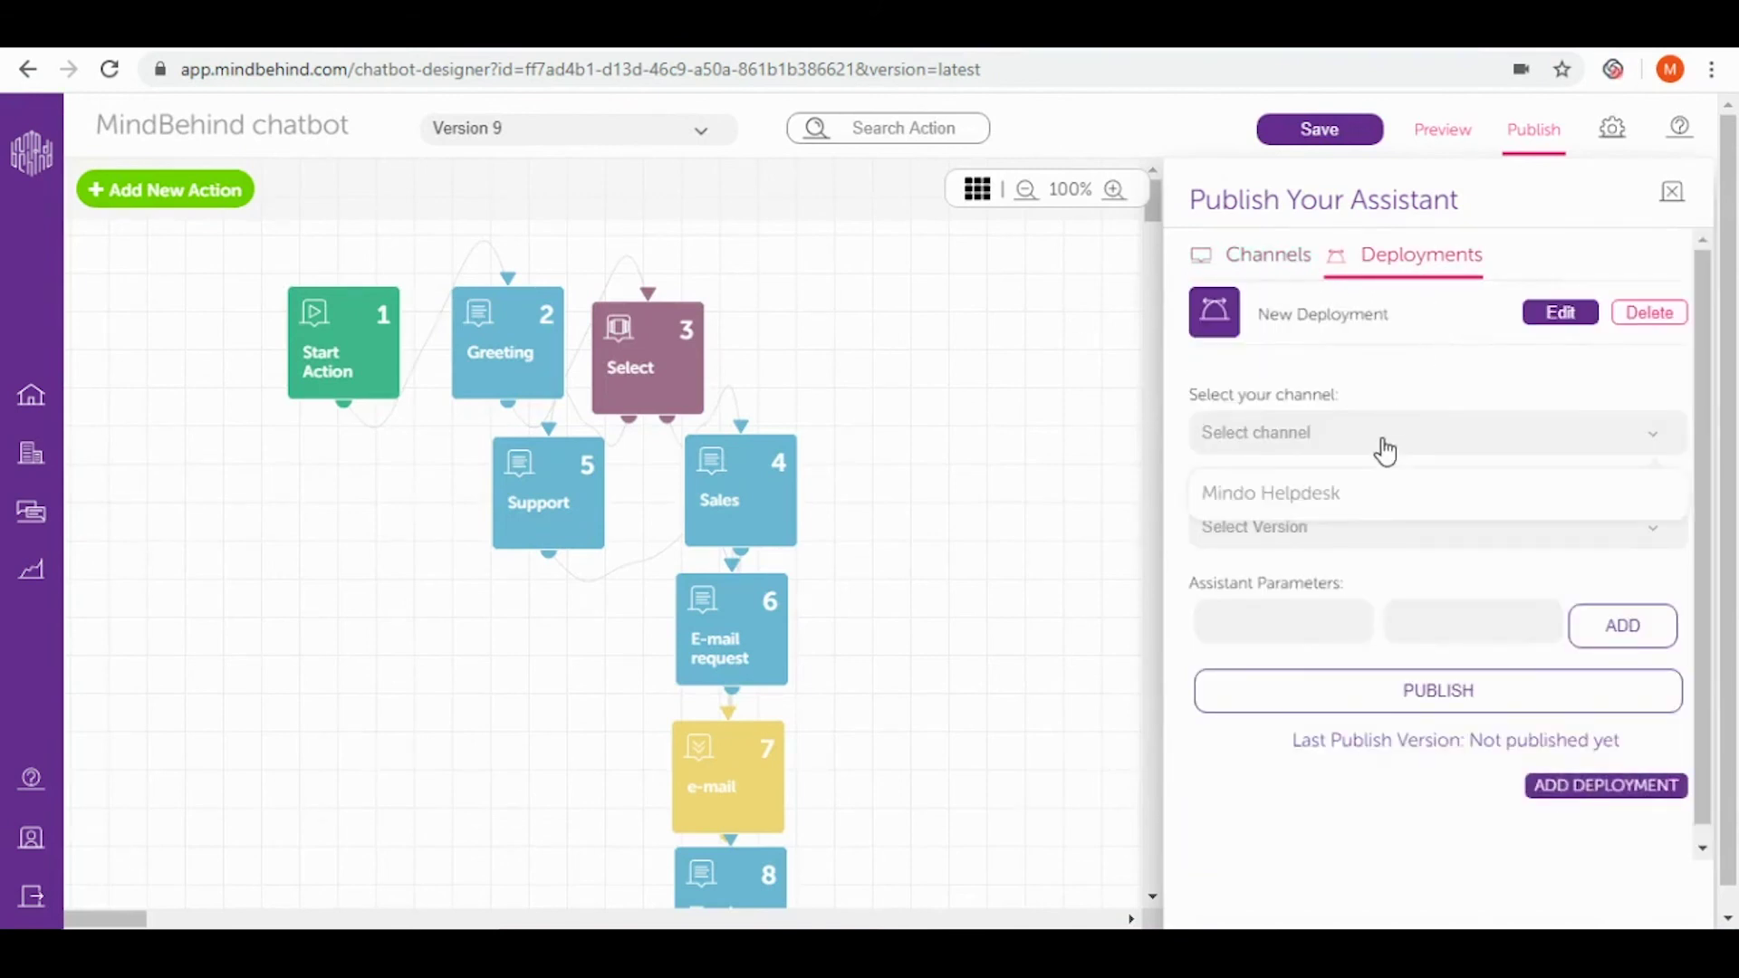
pyautogui.click(1353, 507)
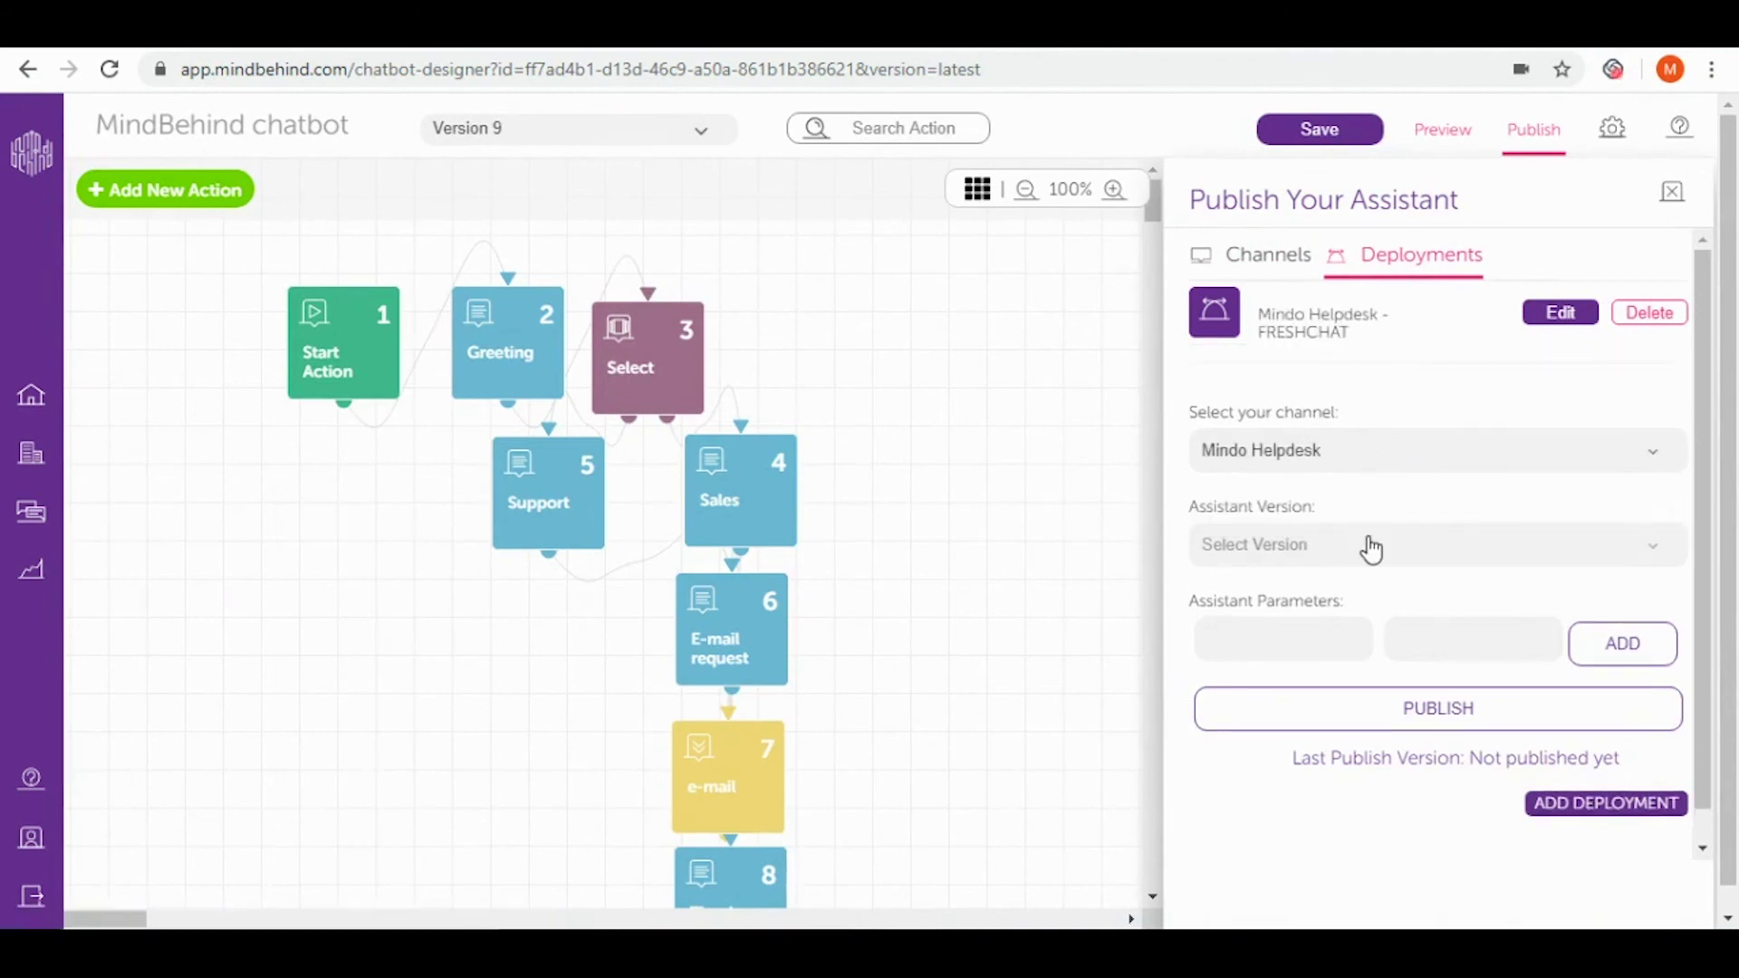
pyautogui.click(1373, 549)
pyautogui.click(1348, 600)
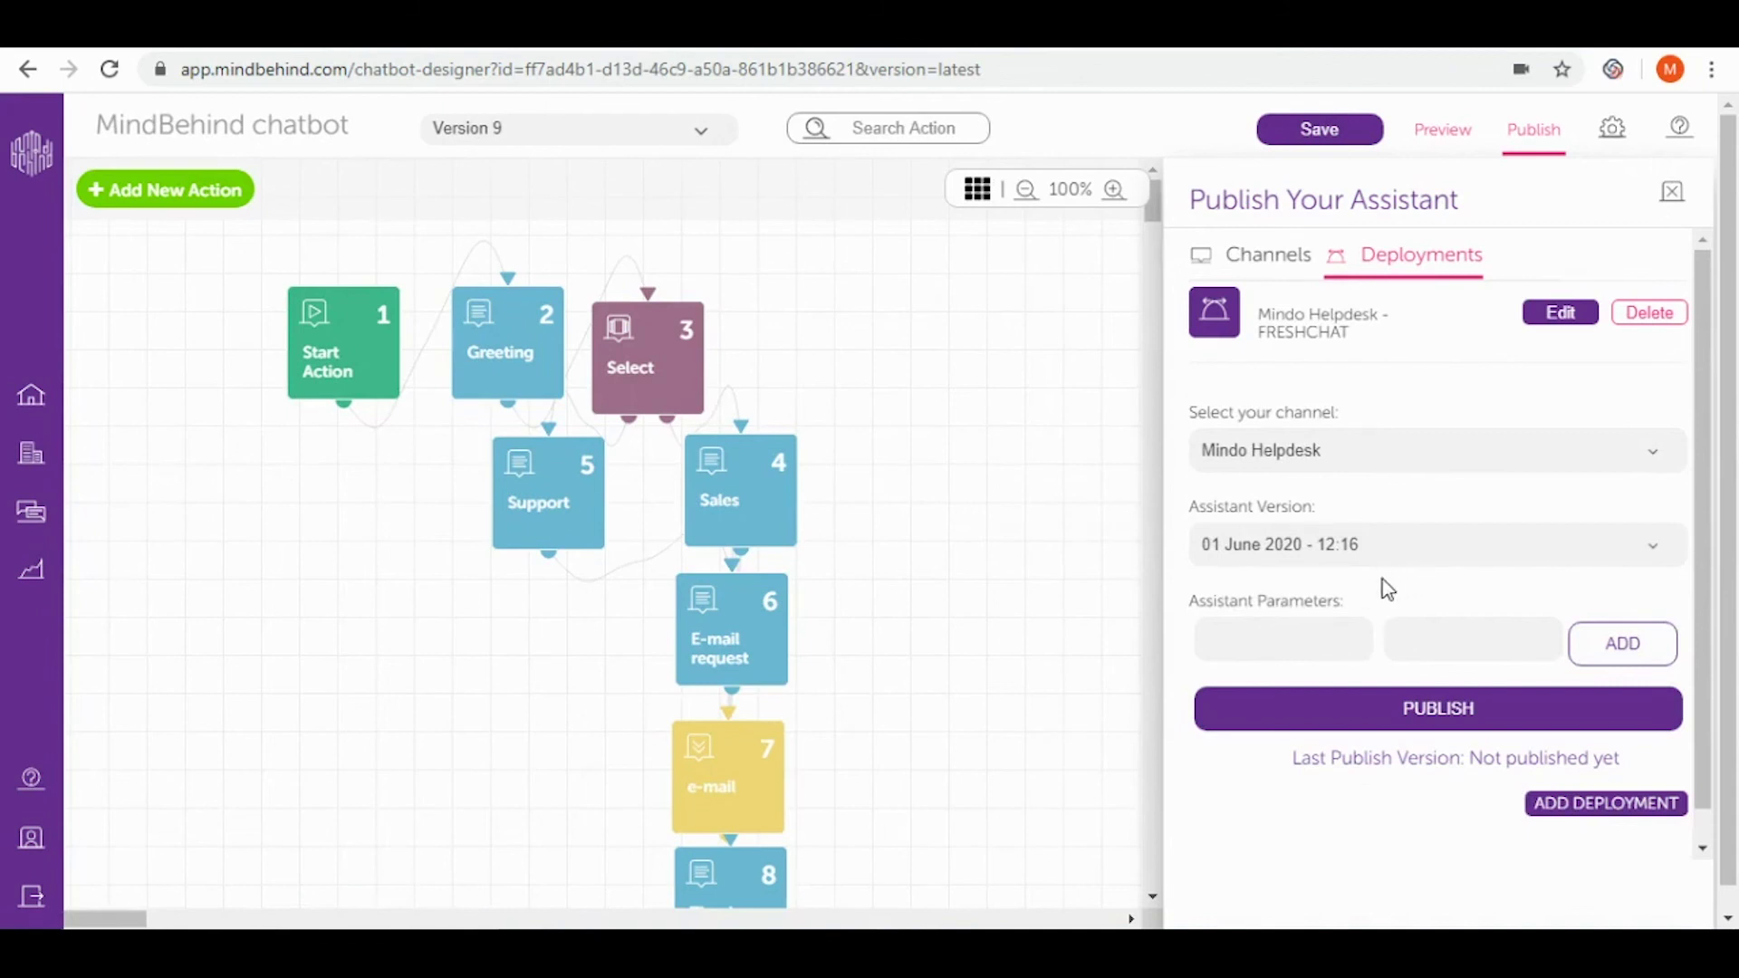
# Publish the Mindo Helpdesk - FRESHCHAT deployment
pyautogui.click(1367, 720)
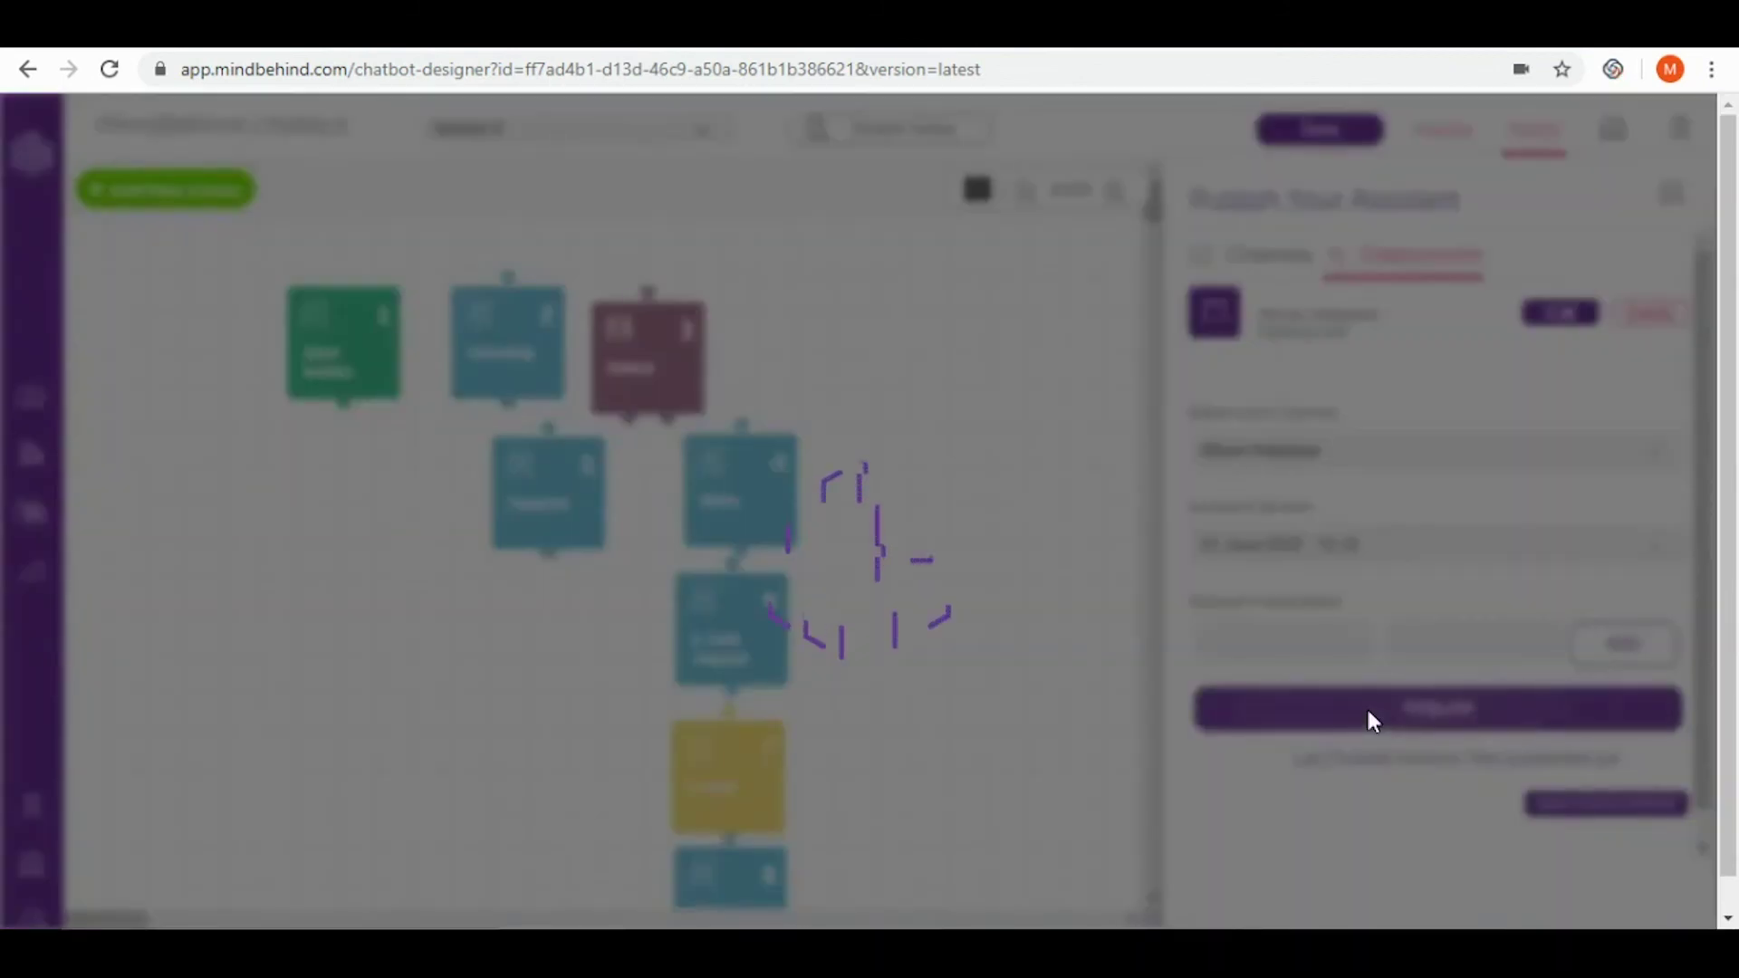